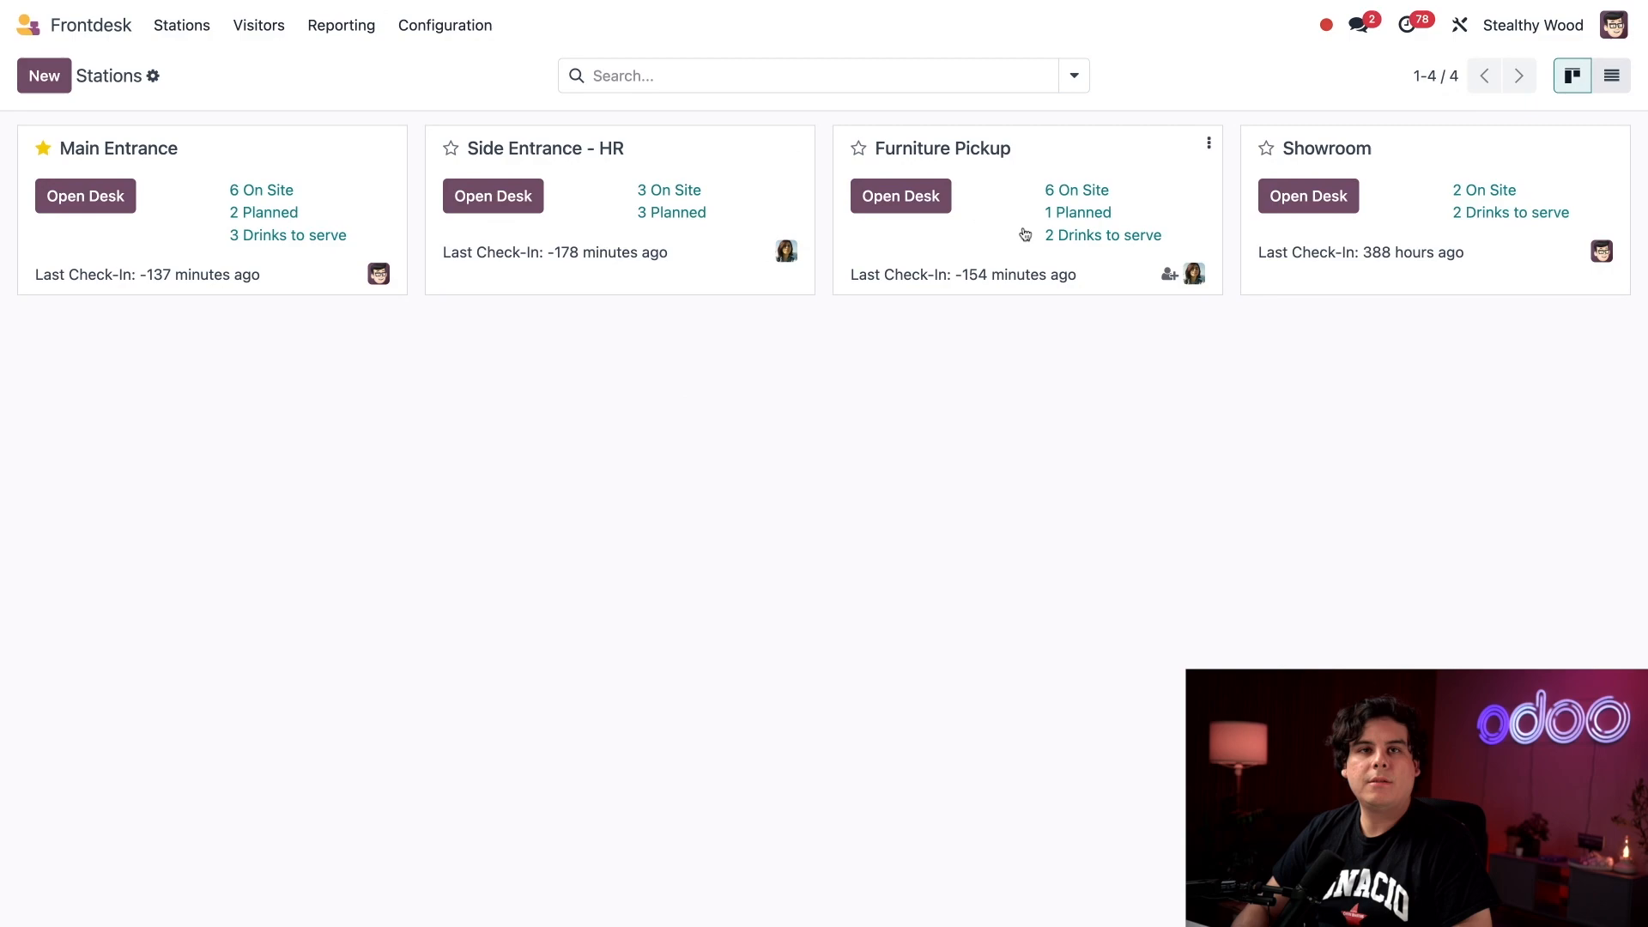
View the guests currently on site at the Furniture Pickup station and return to the stations overview
click(1082, 196)
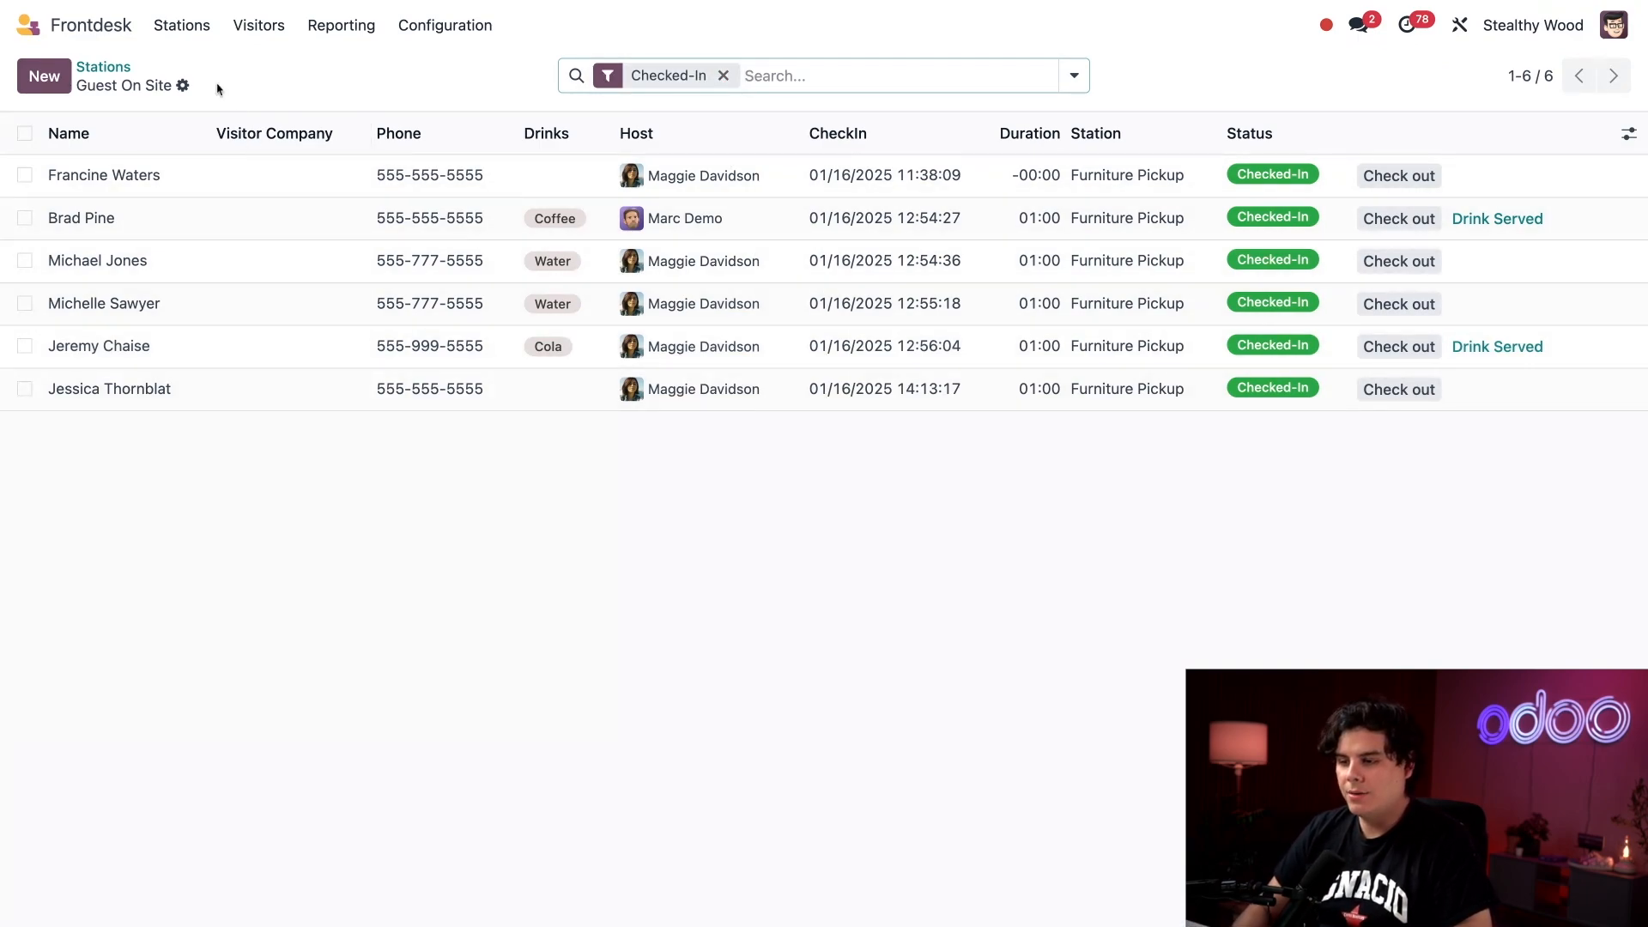
click(118, 73)
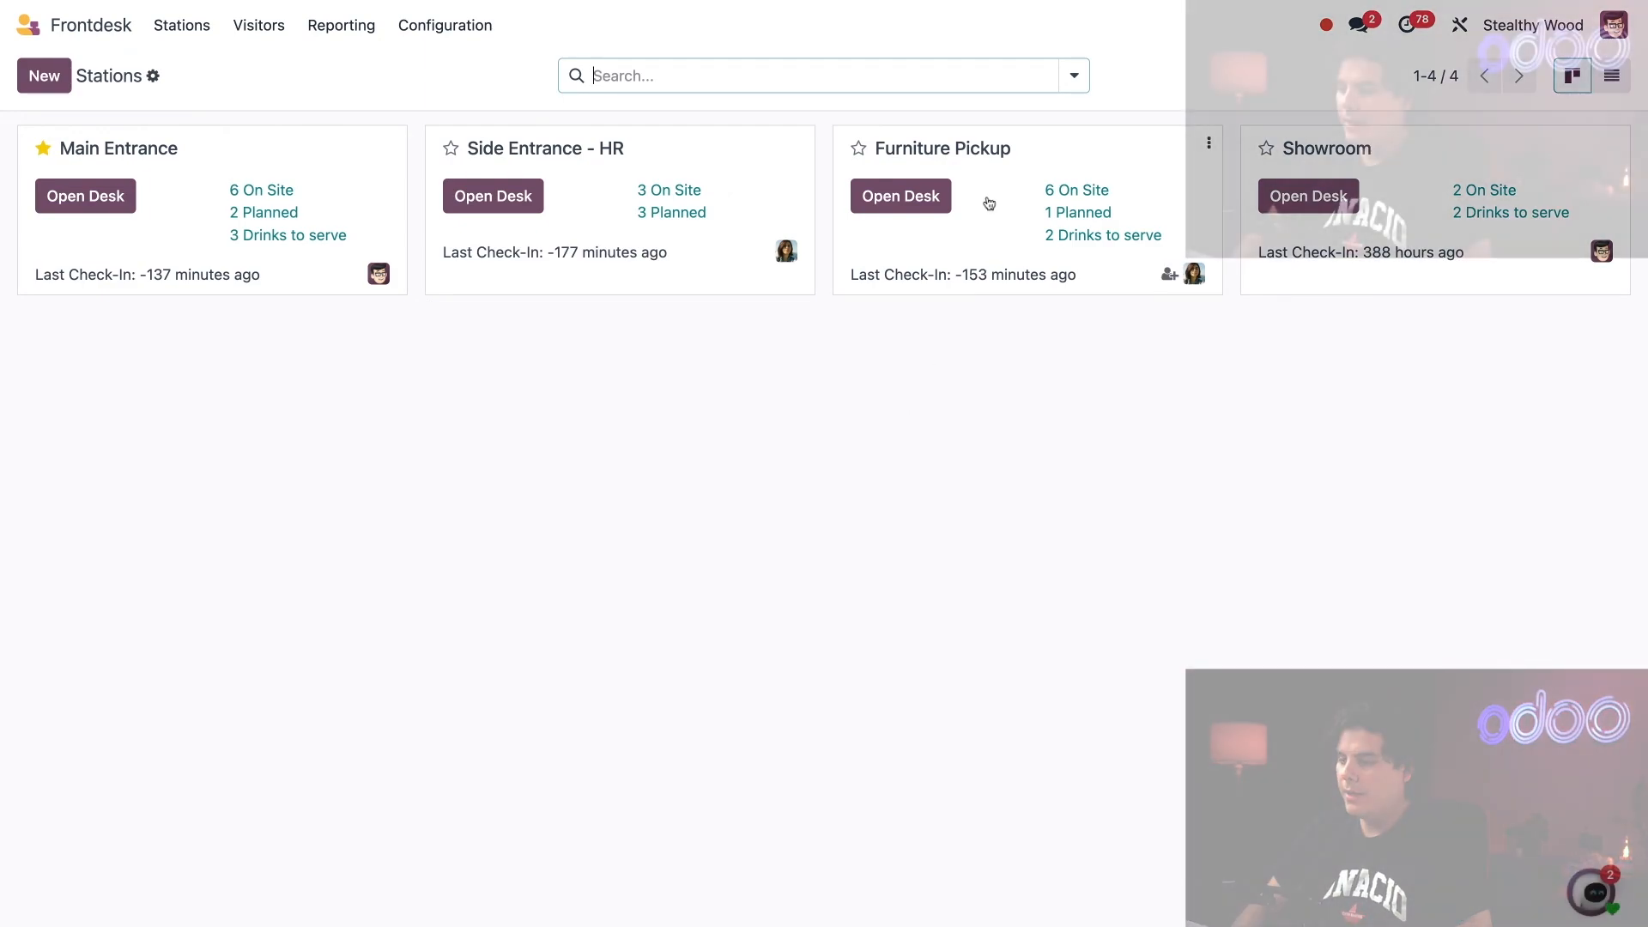
Open all visitors of the Furniture Pickup station and check out the guest who arrived on 01/16/2025 at 11:38:09
click(999, 215)
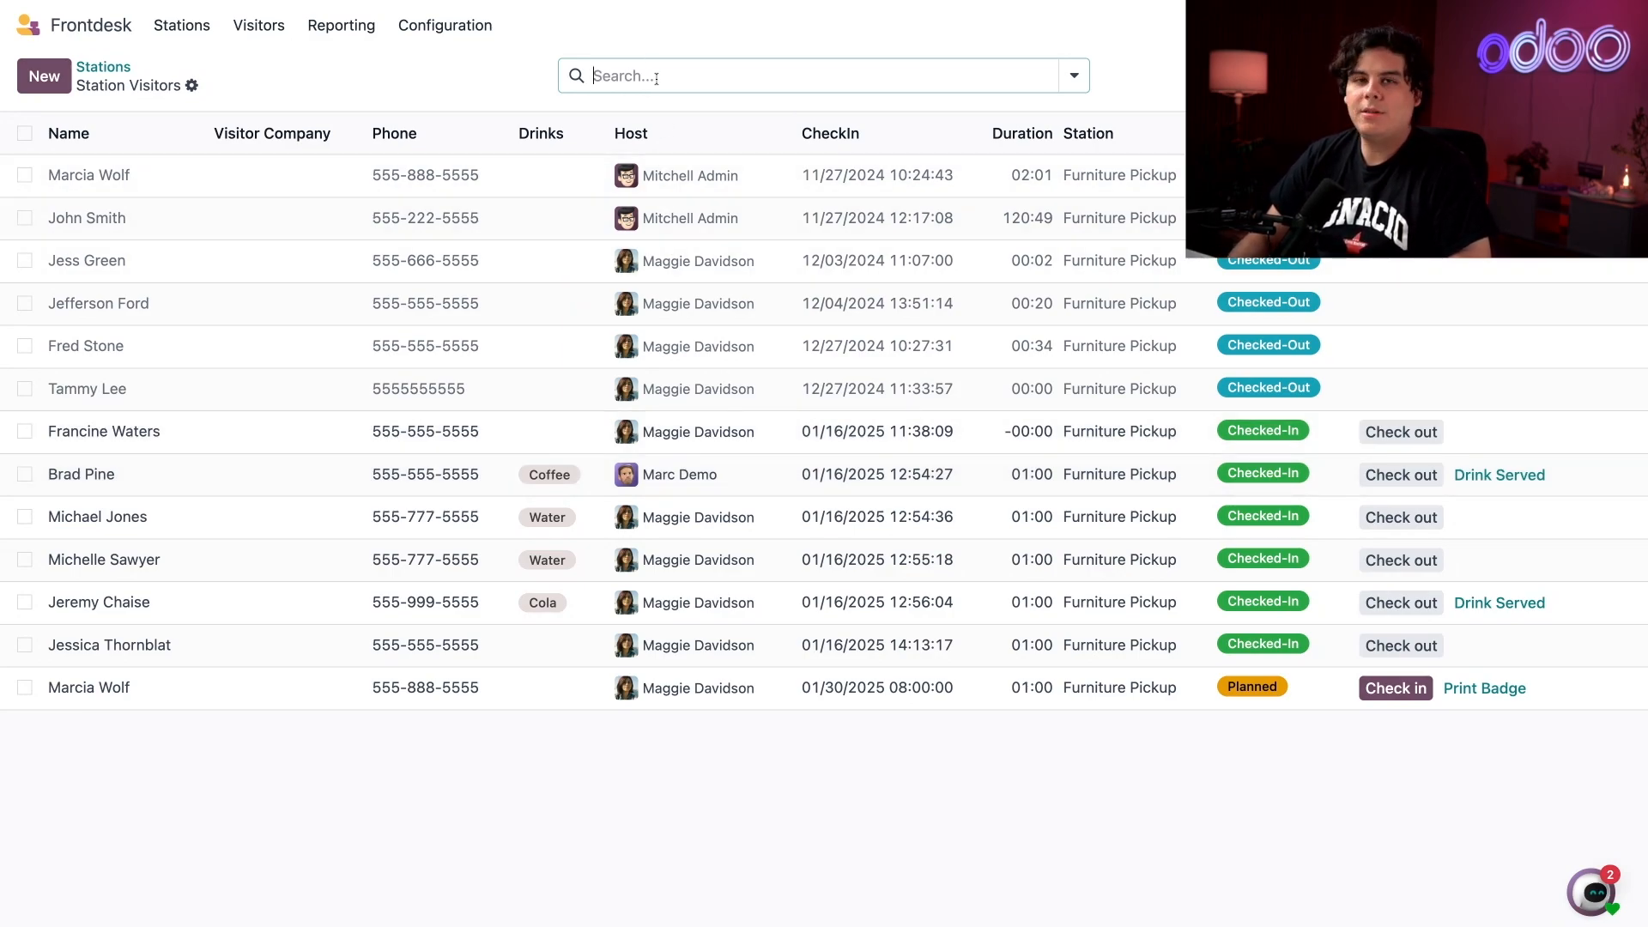
click(462, 85)
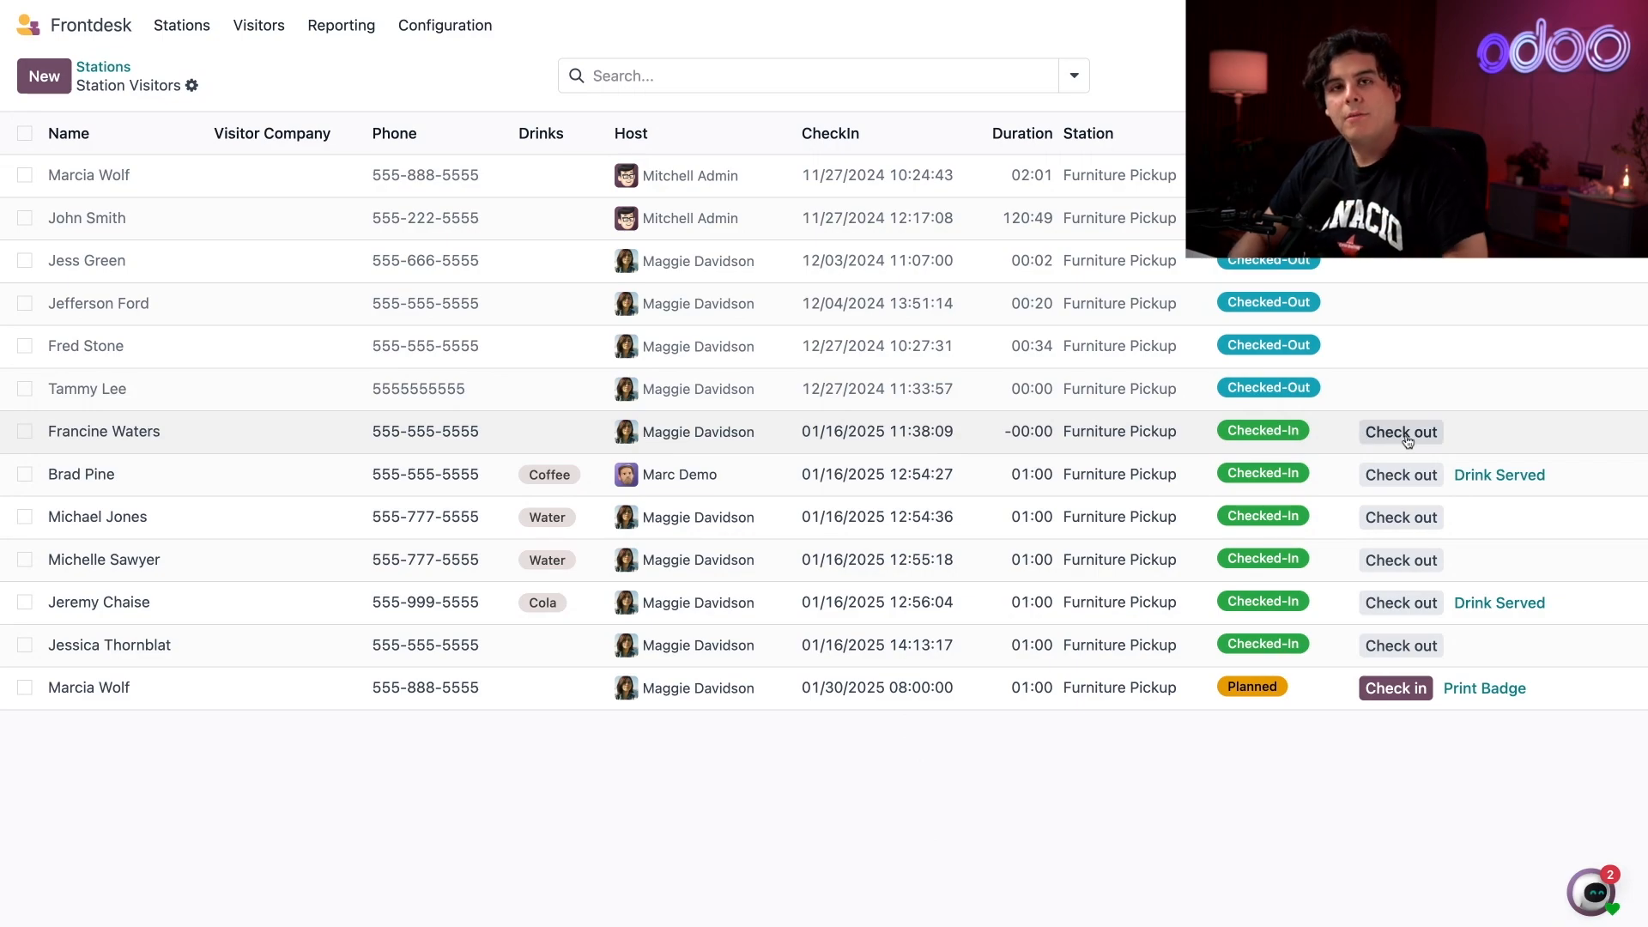
click(1407, 438)
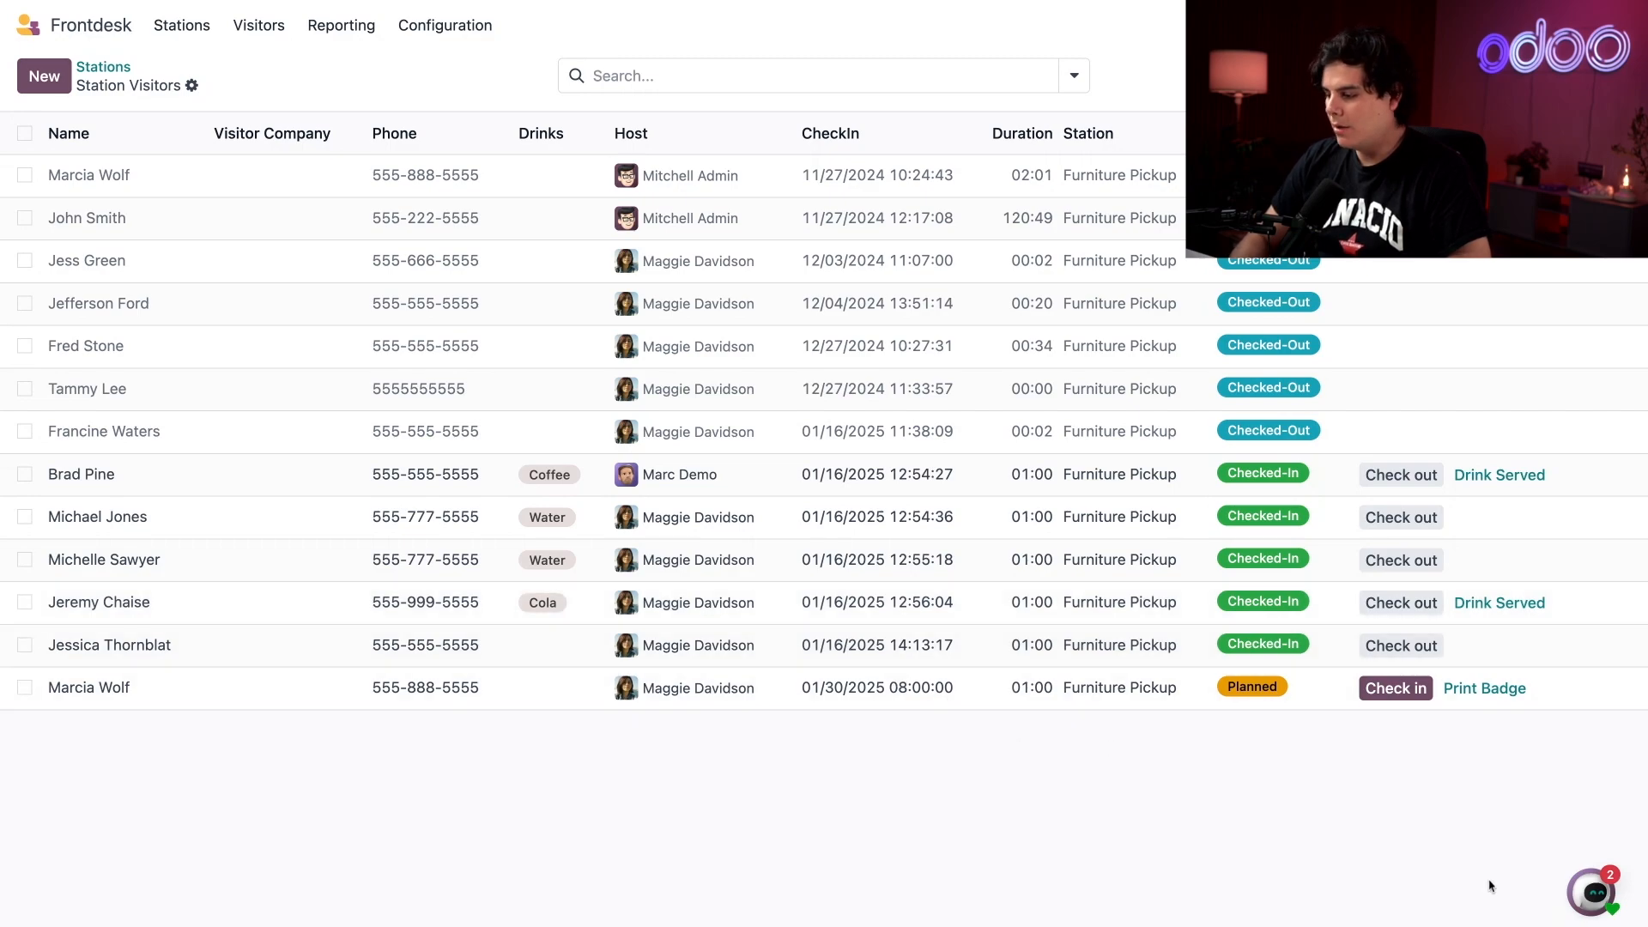
Review the OdooBot check-in notifications and mark the drink as served for the Furniture Pickup visitor who requested a Cola
click(1583, 889)
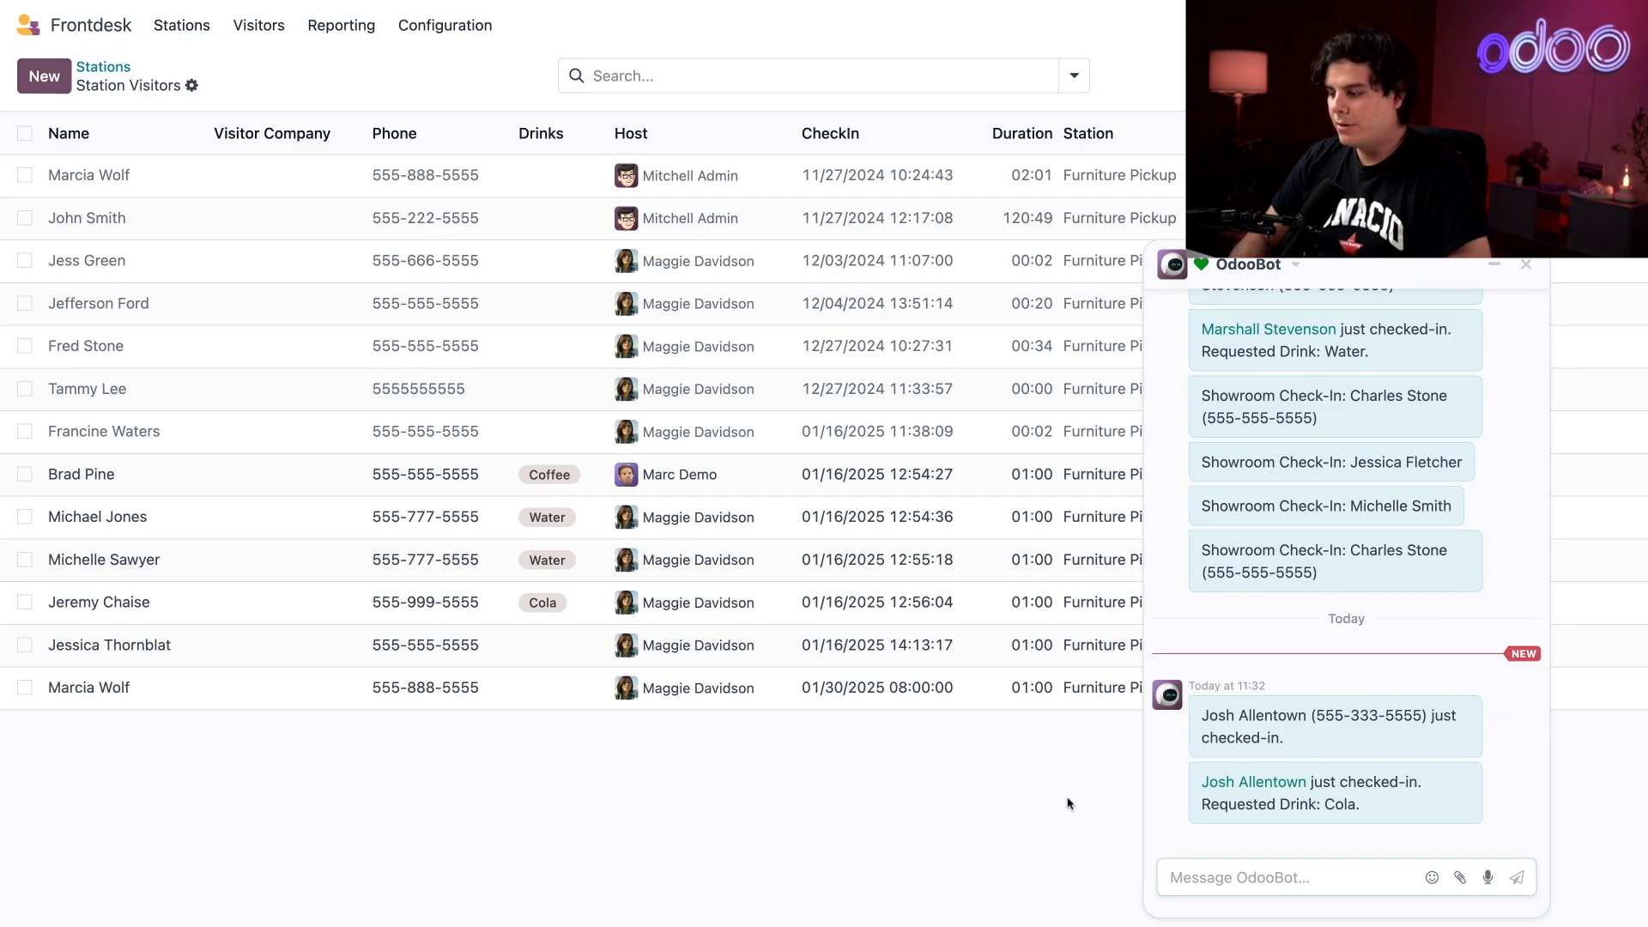
click(1492, 266)
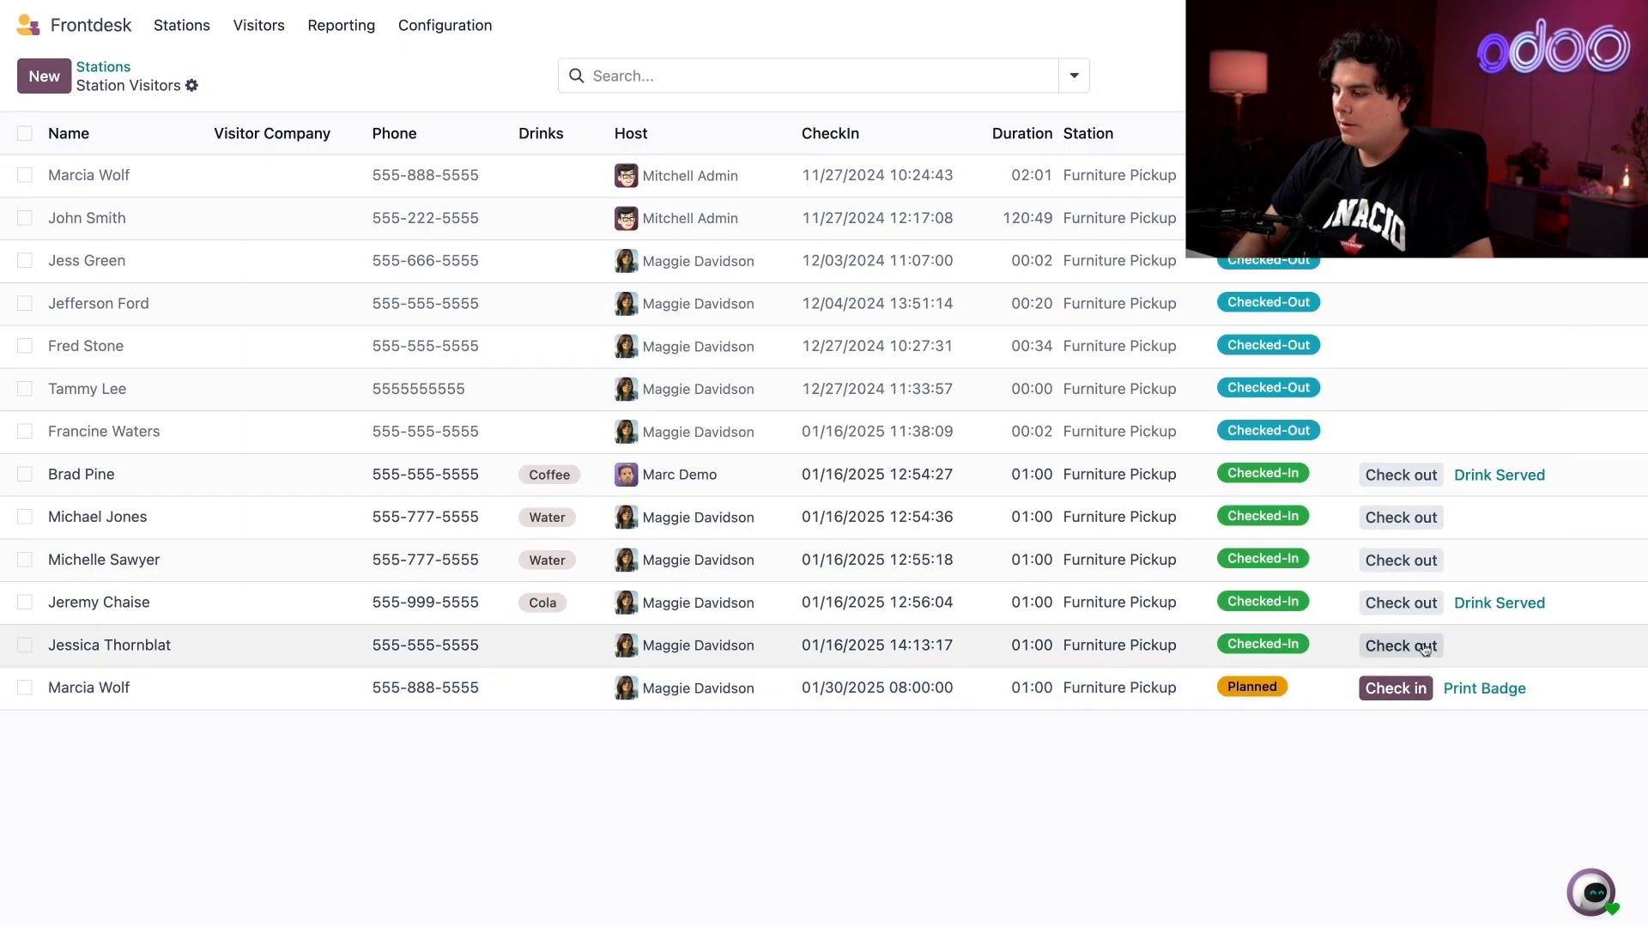
click(1481, 606)
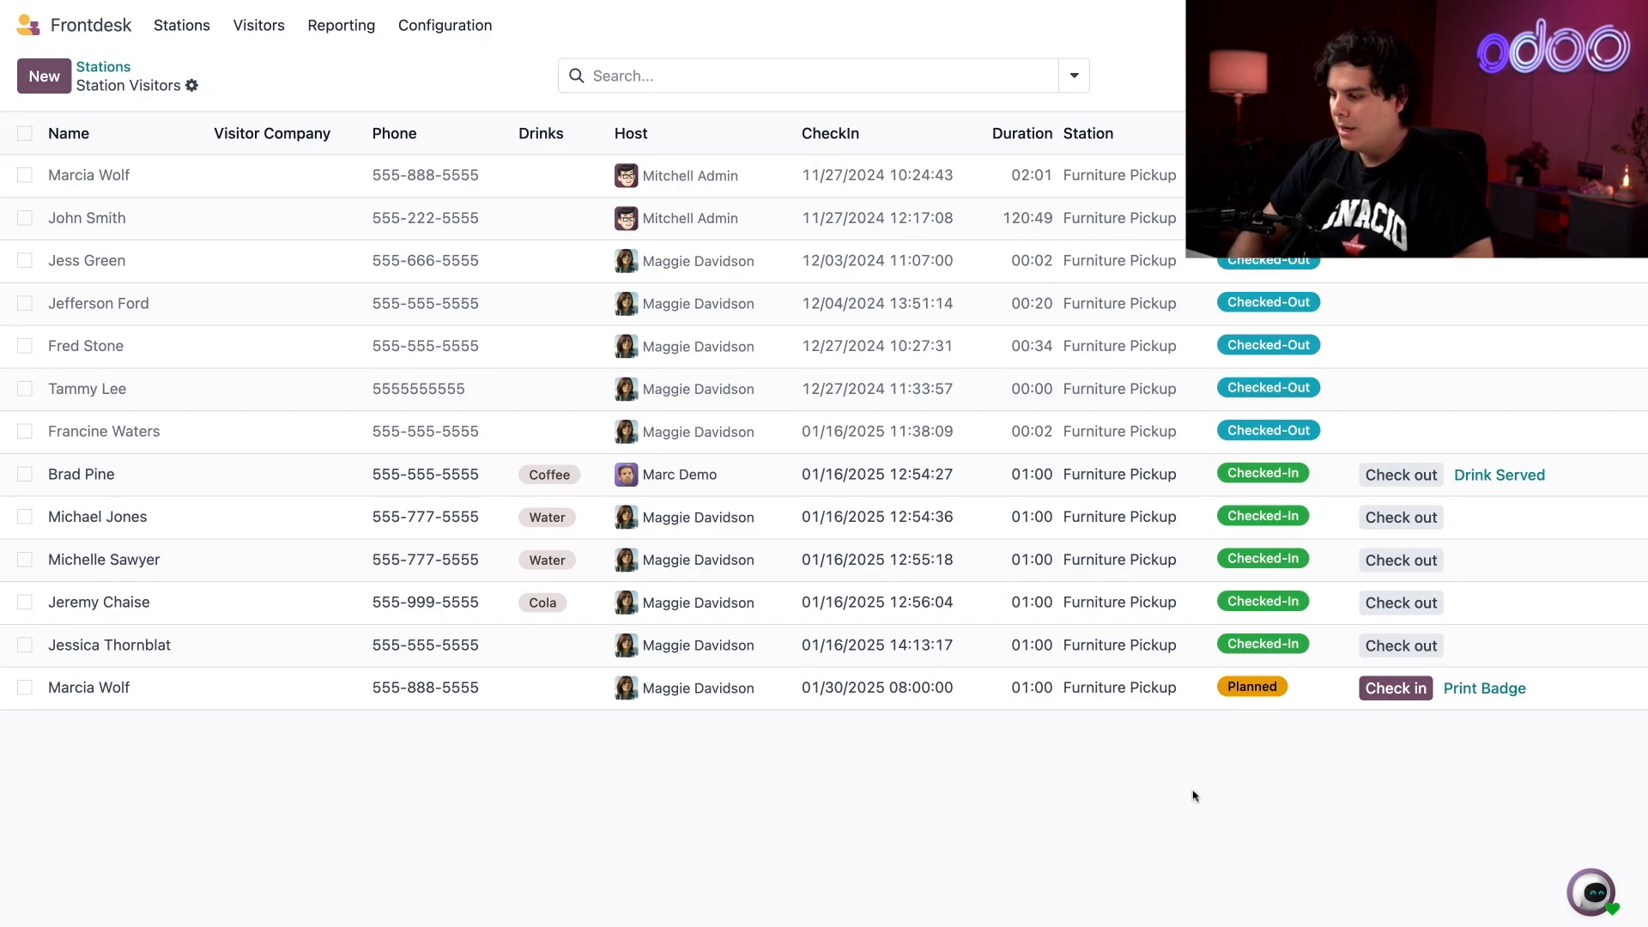
Print the badge for the planned Furniture Pickup visitor and check that visitor in
click(1475, 697)
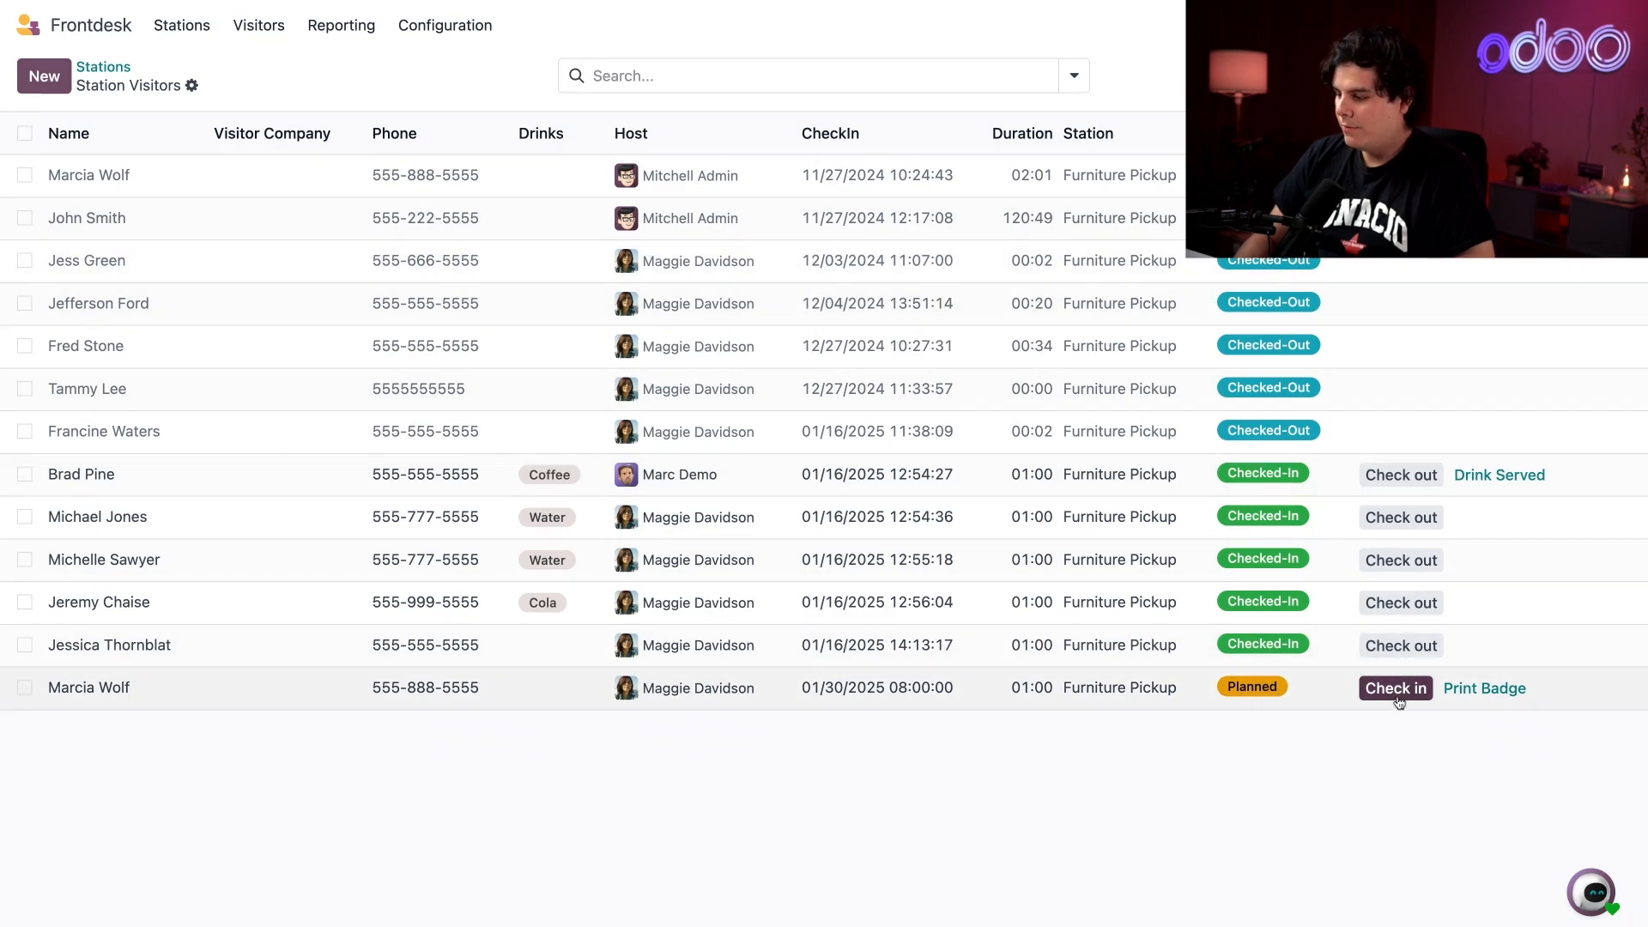
click(1395, 688)
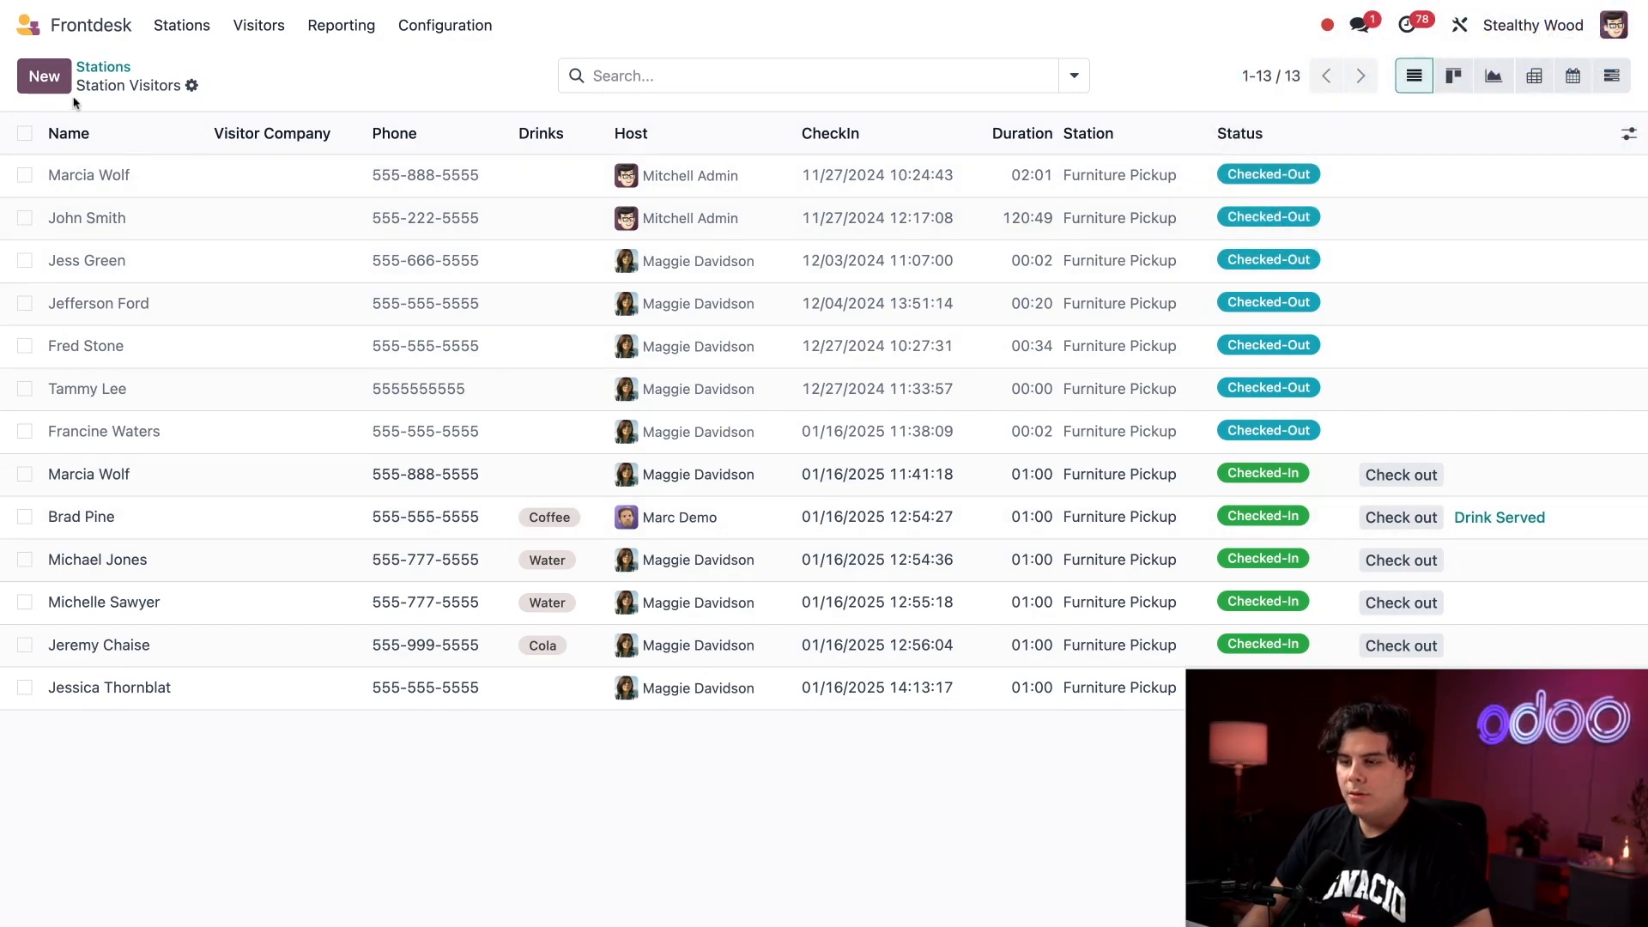
Create a new visitor record and enter the visitor's full name and phone number
click(47, 79)
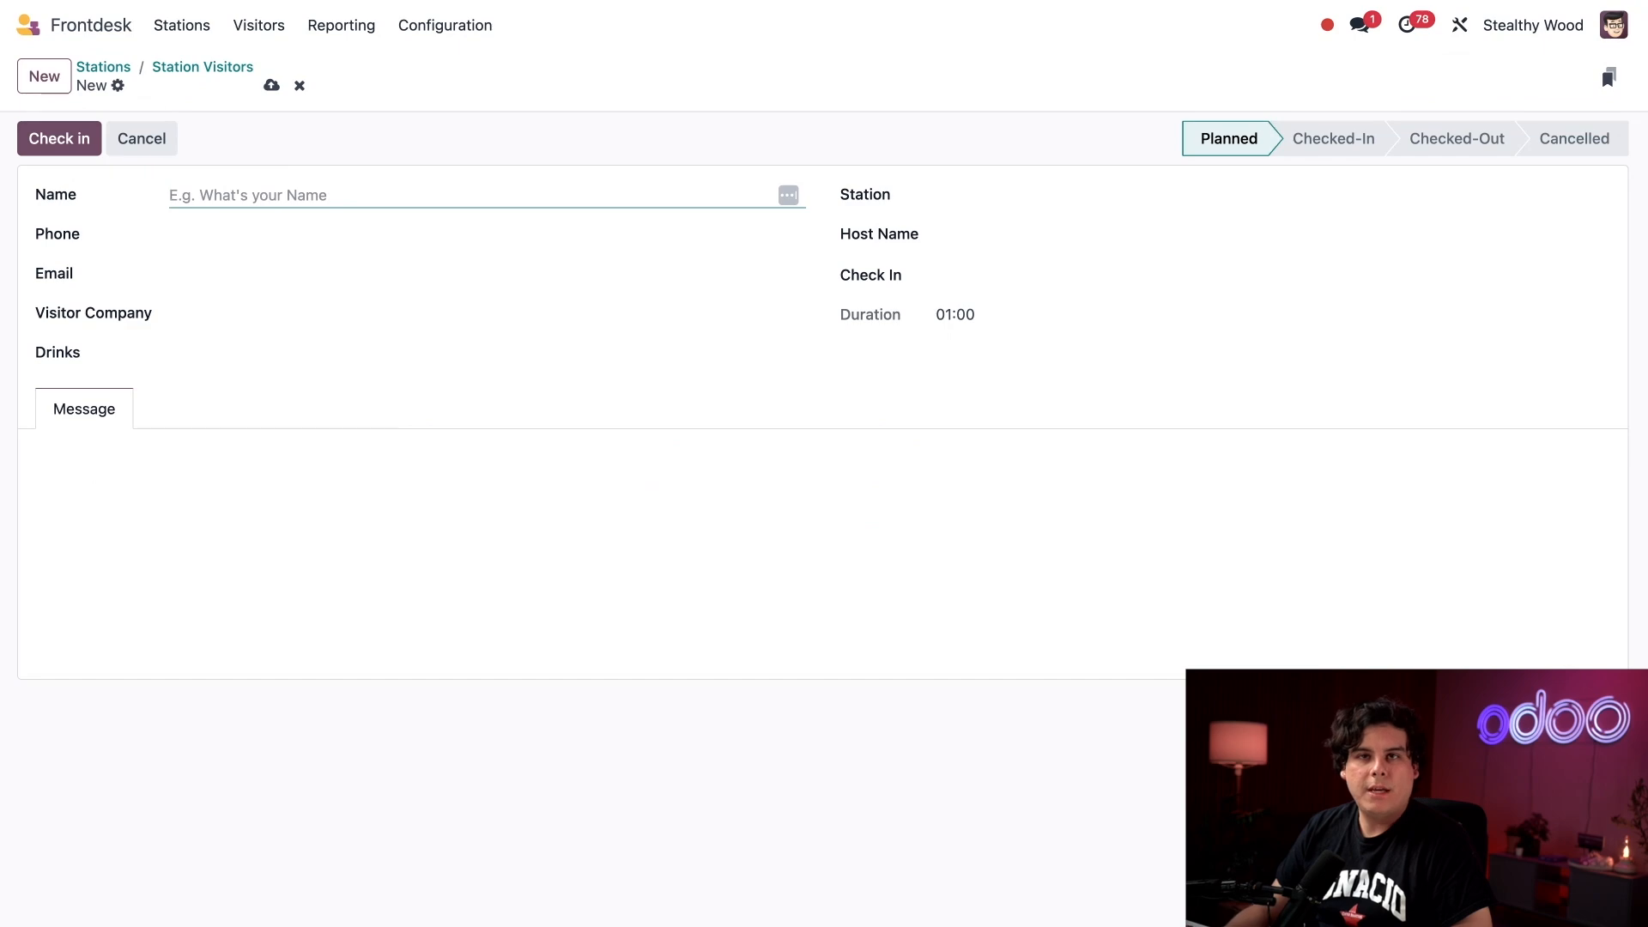
text(Molly )
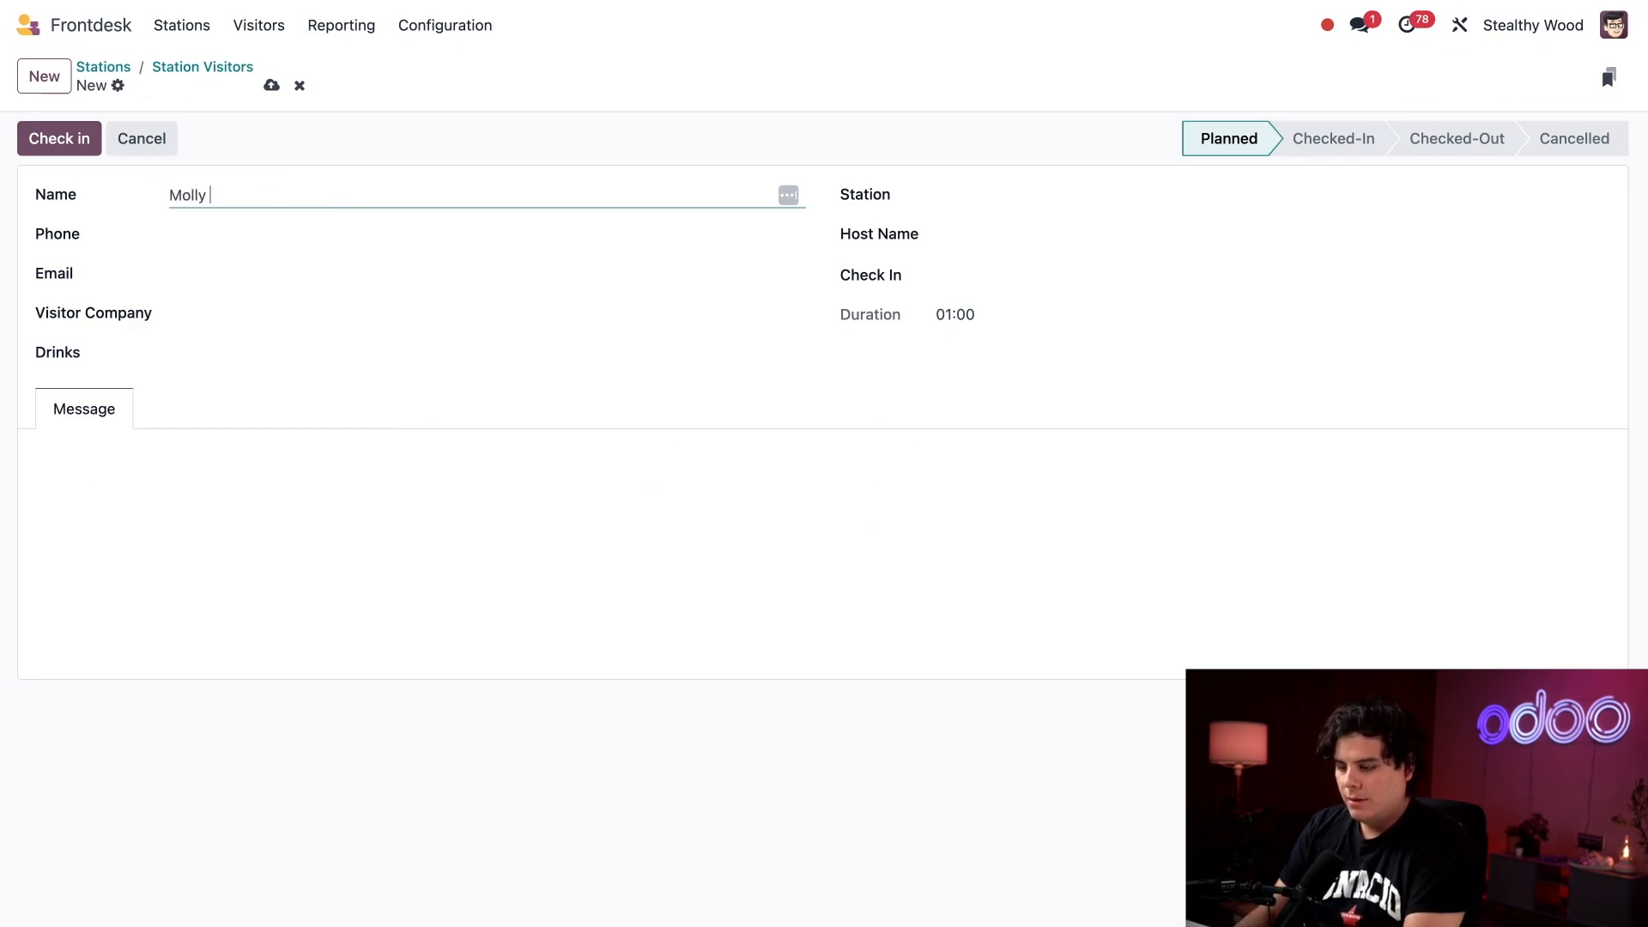
text(Redwood)
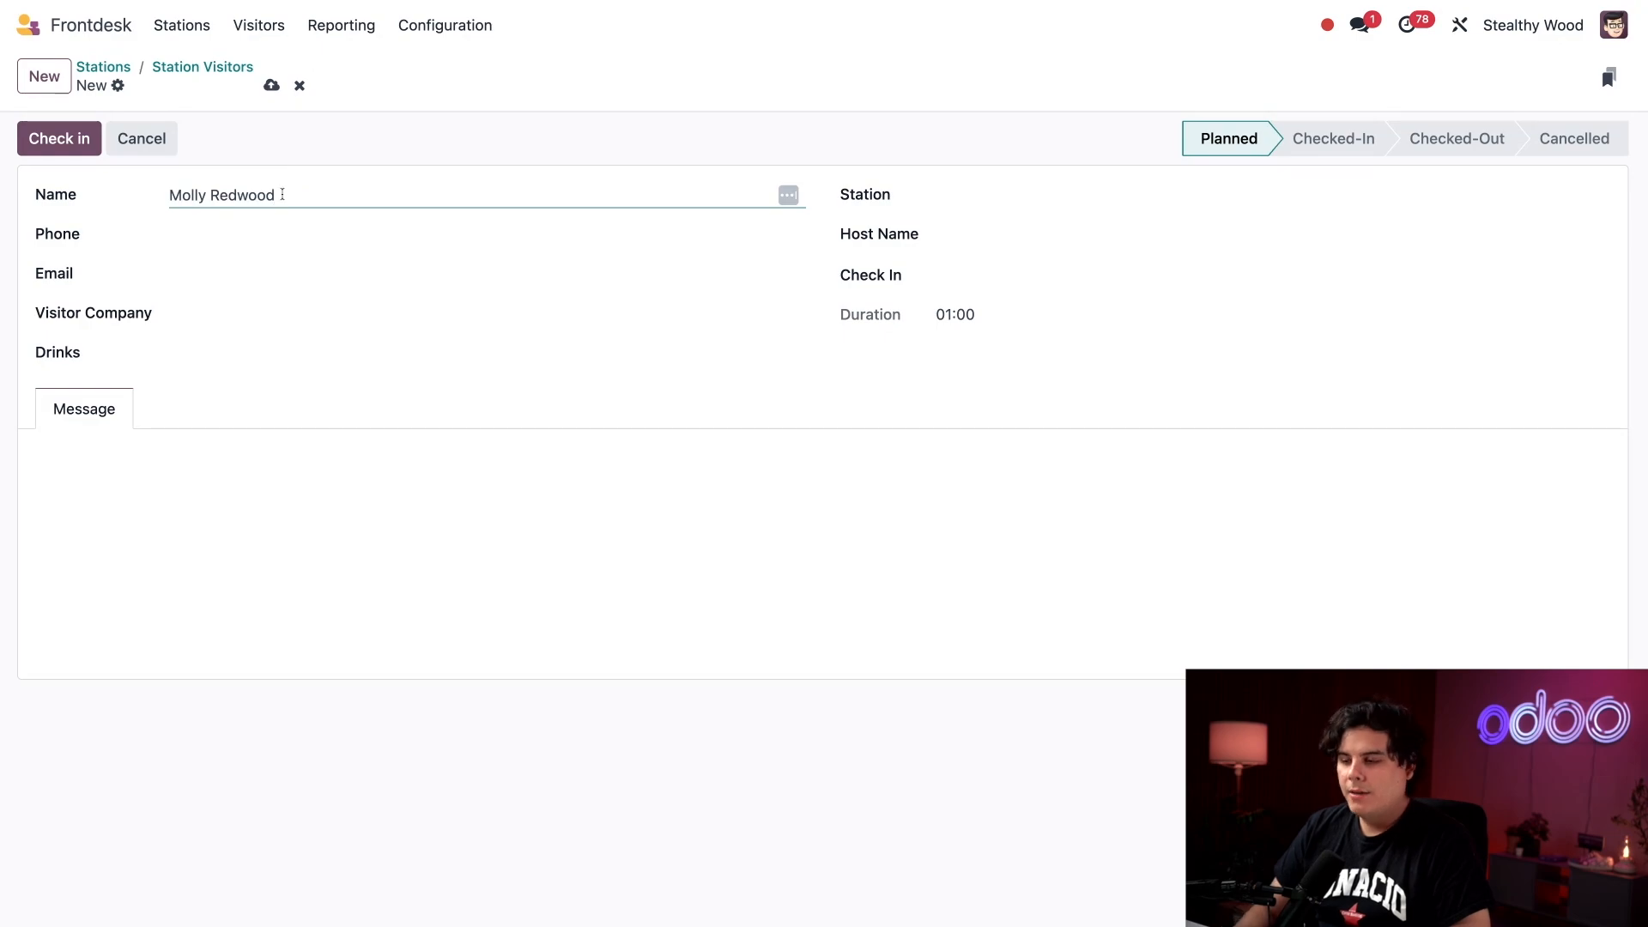
click(258, 235)
text(555)
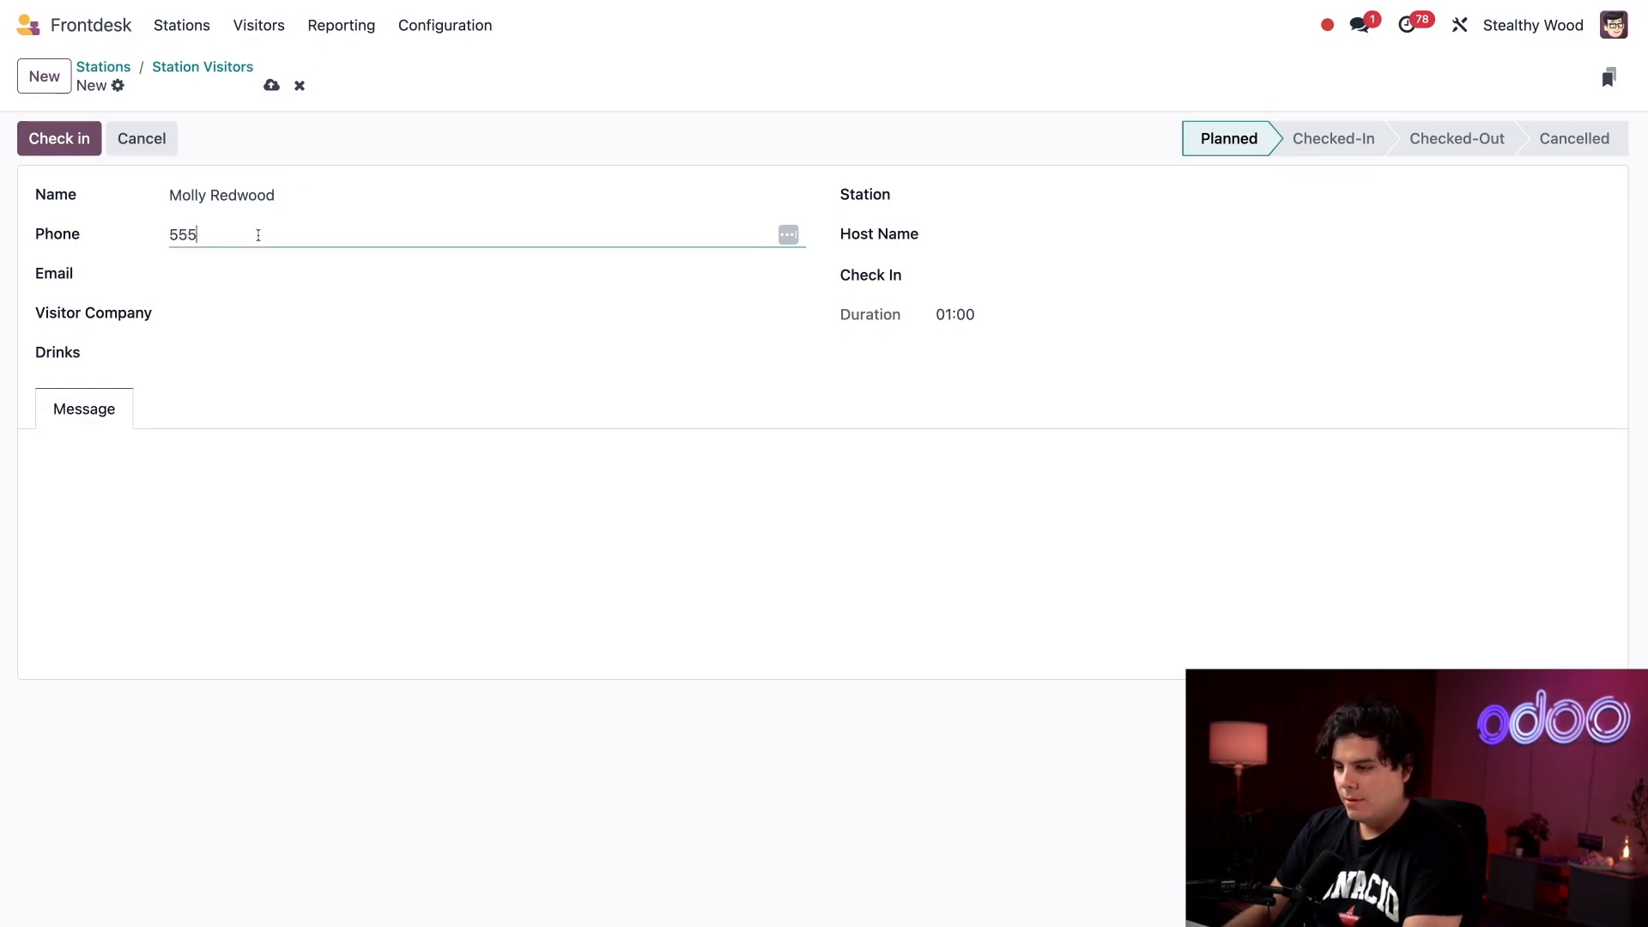
text(-555-5555)
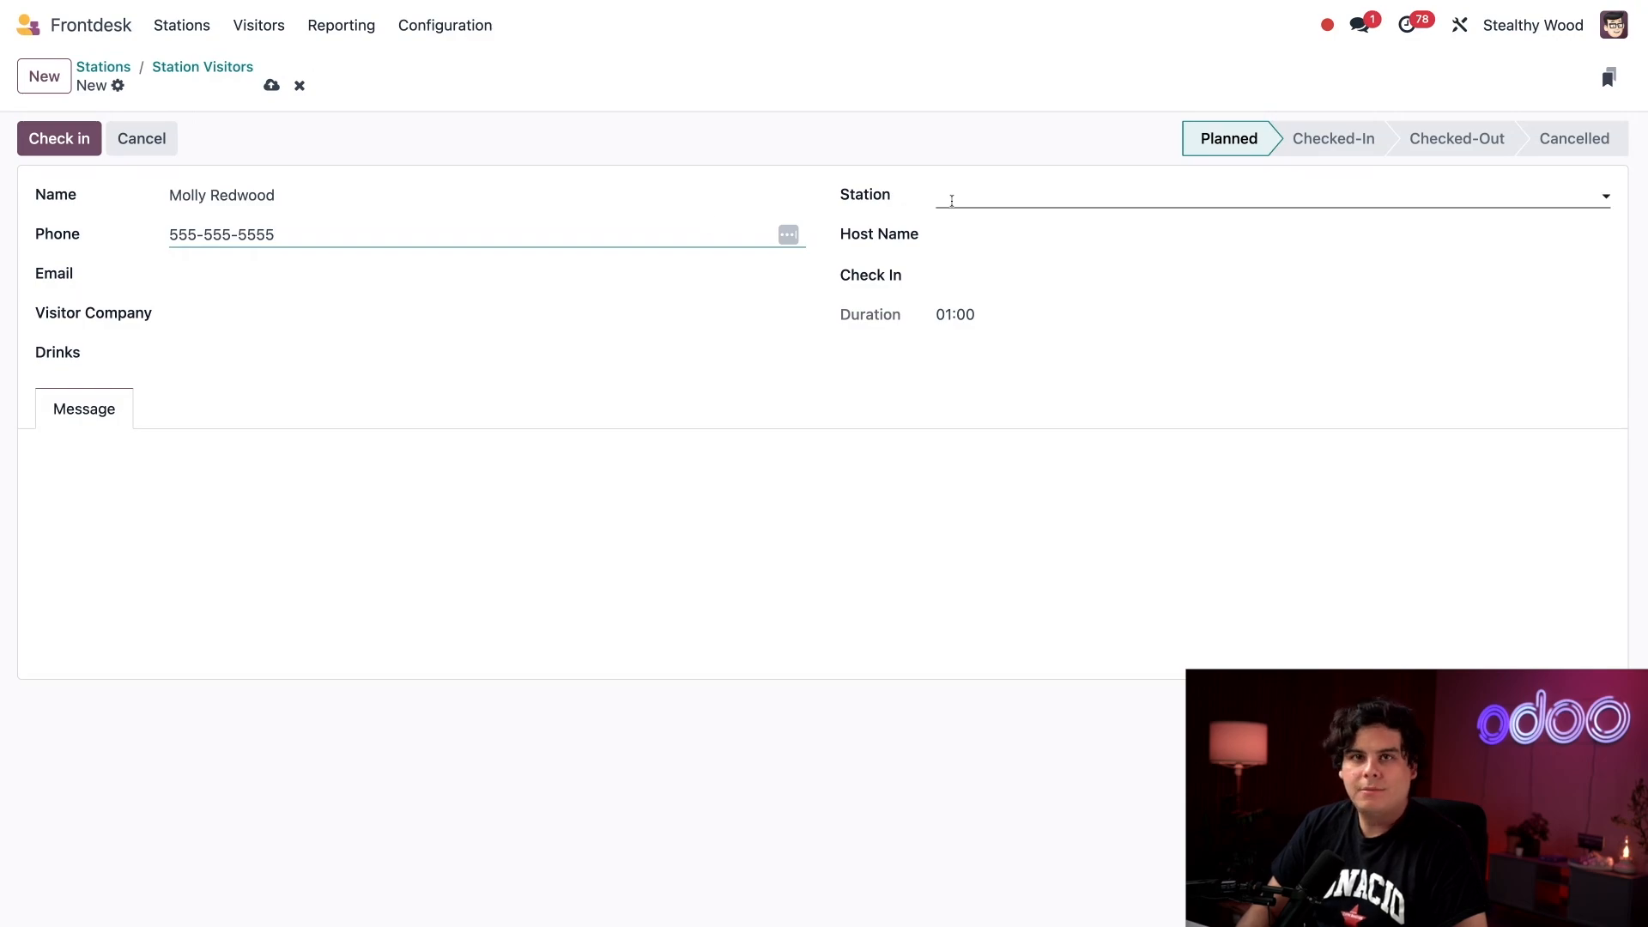
Assign the new visitor to the Furniture Pickup station and select the station's usual host
click(1000, 203)
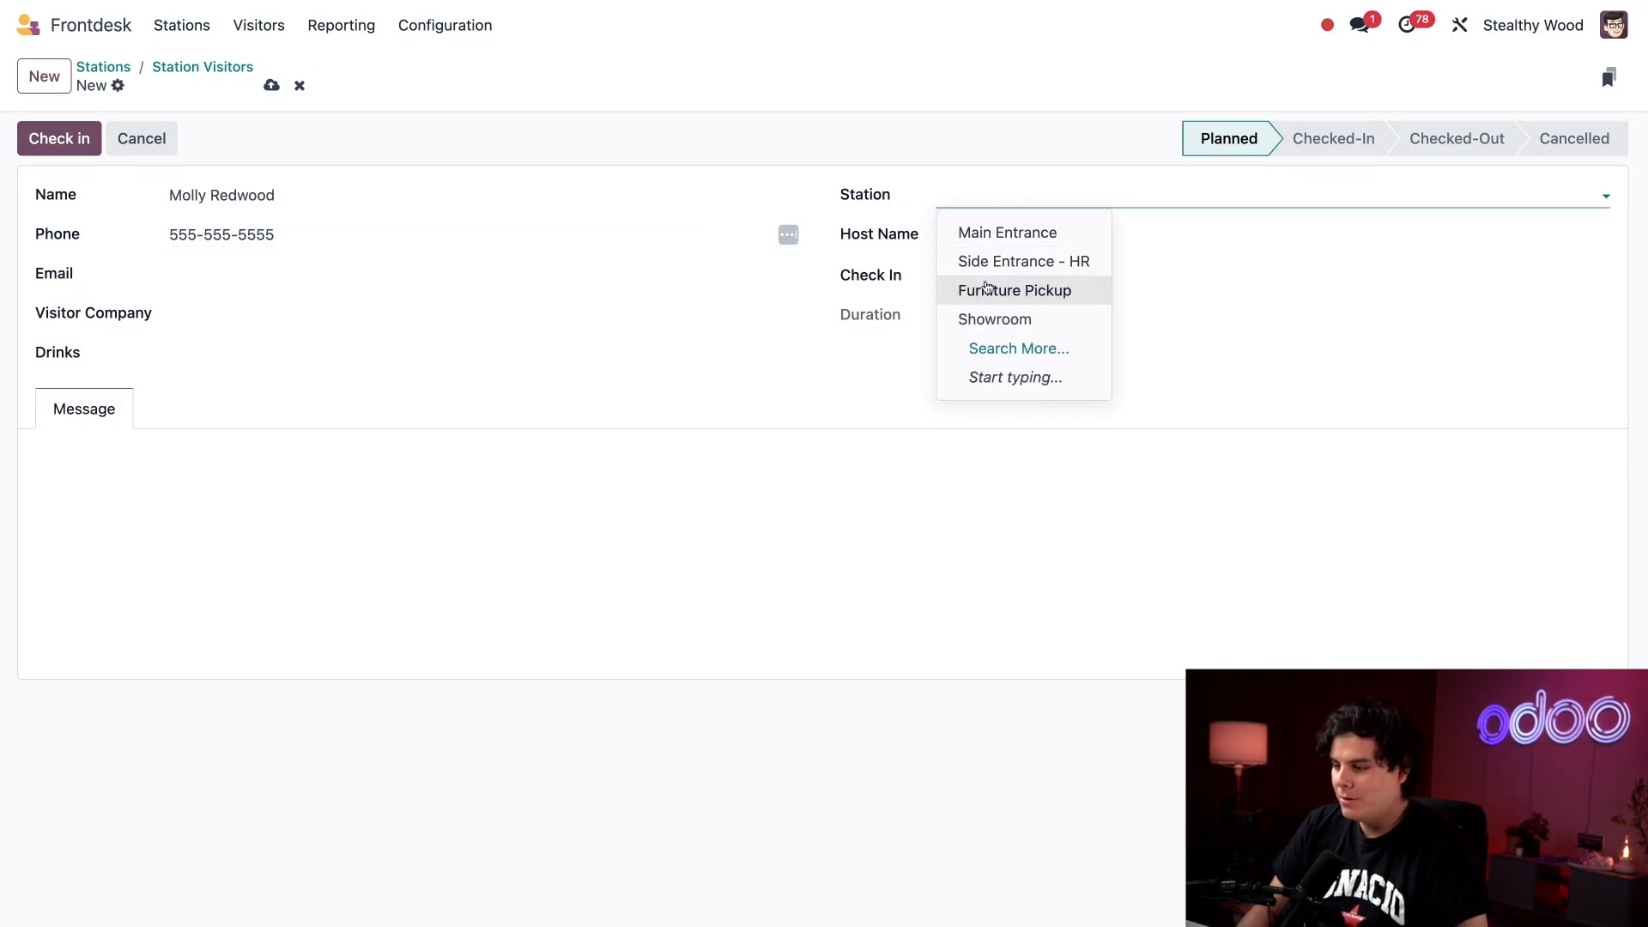
click(987, 290)
click(1000, 235)
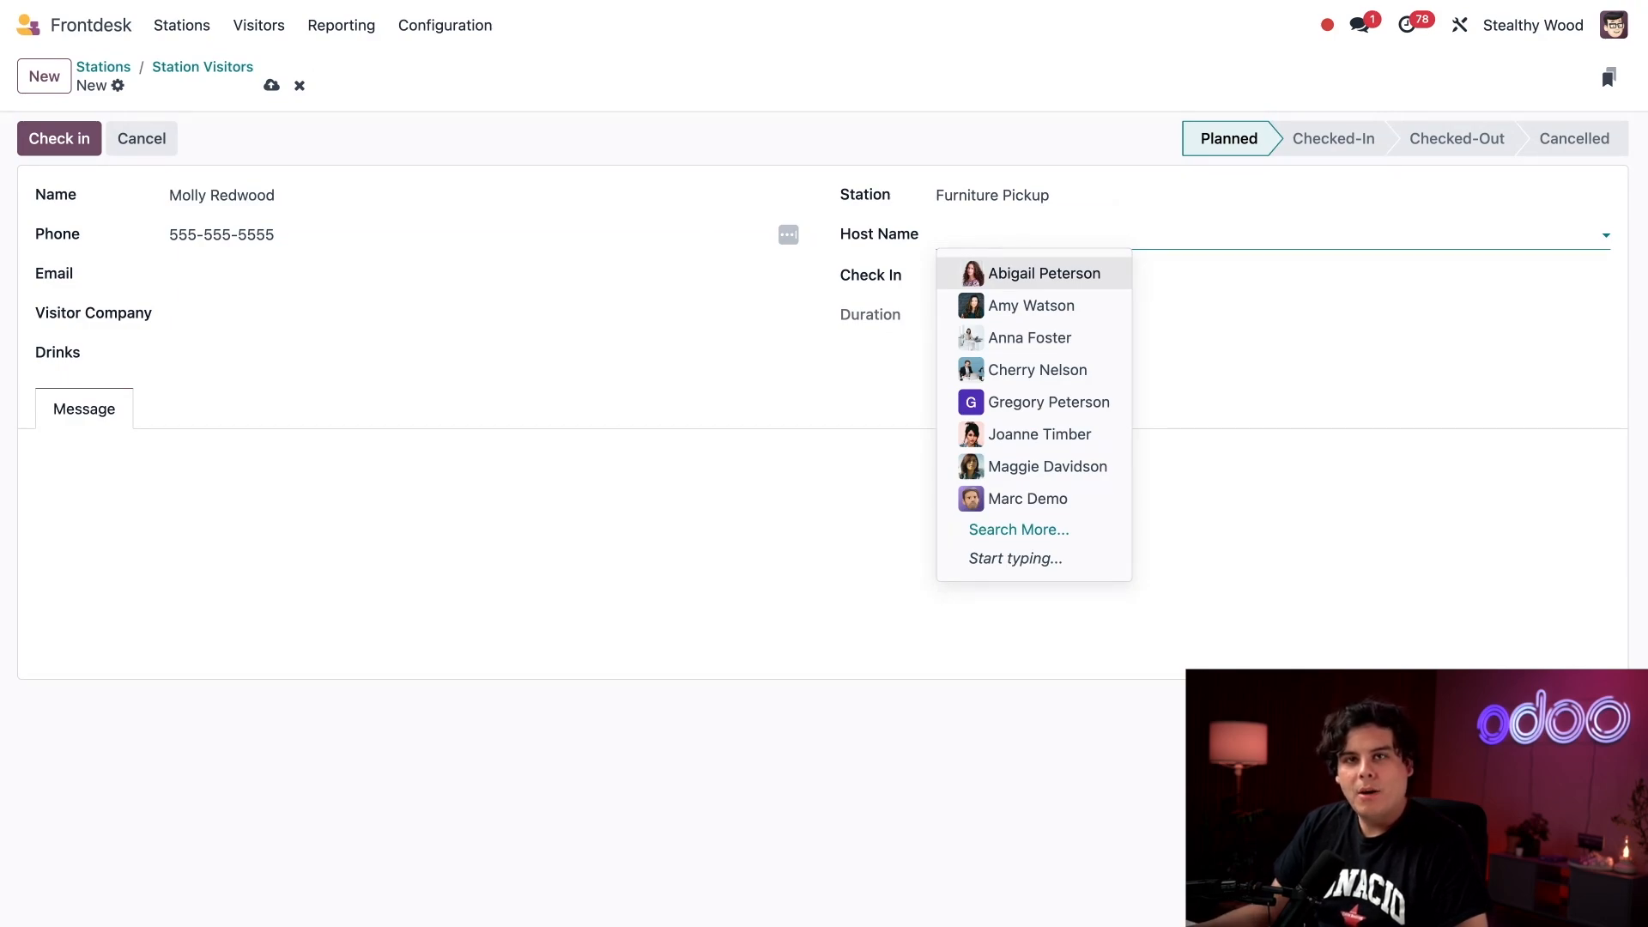
text(mag)
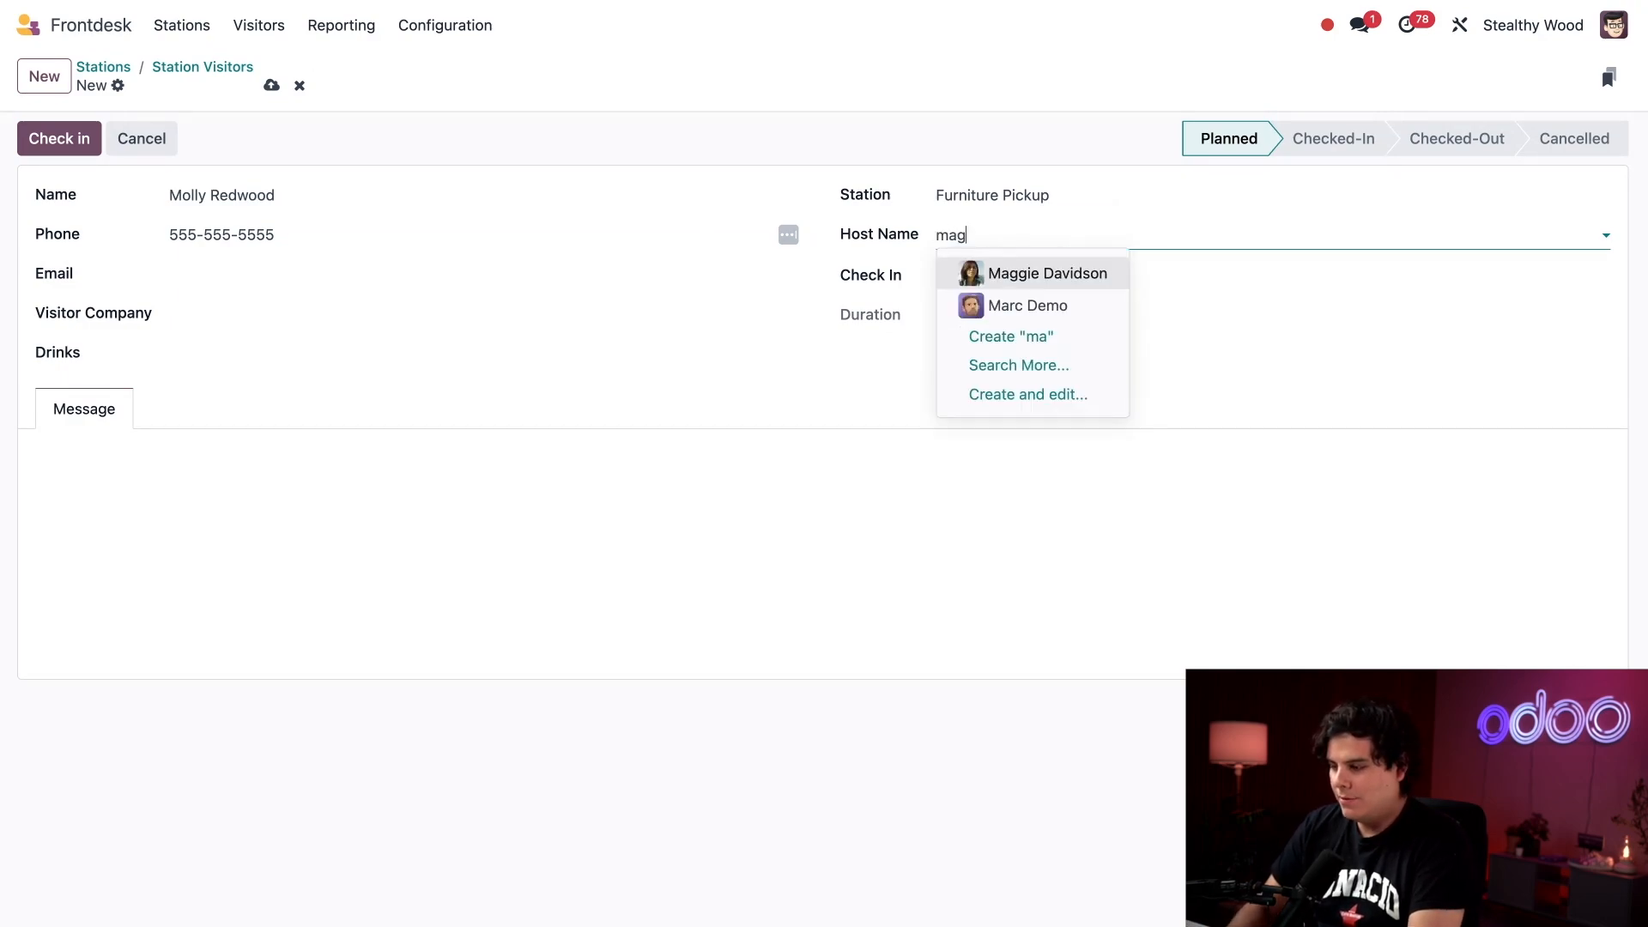
click(1043, 272)
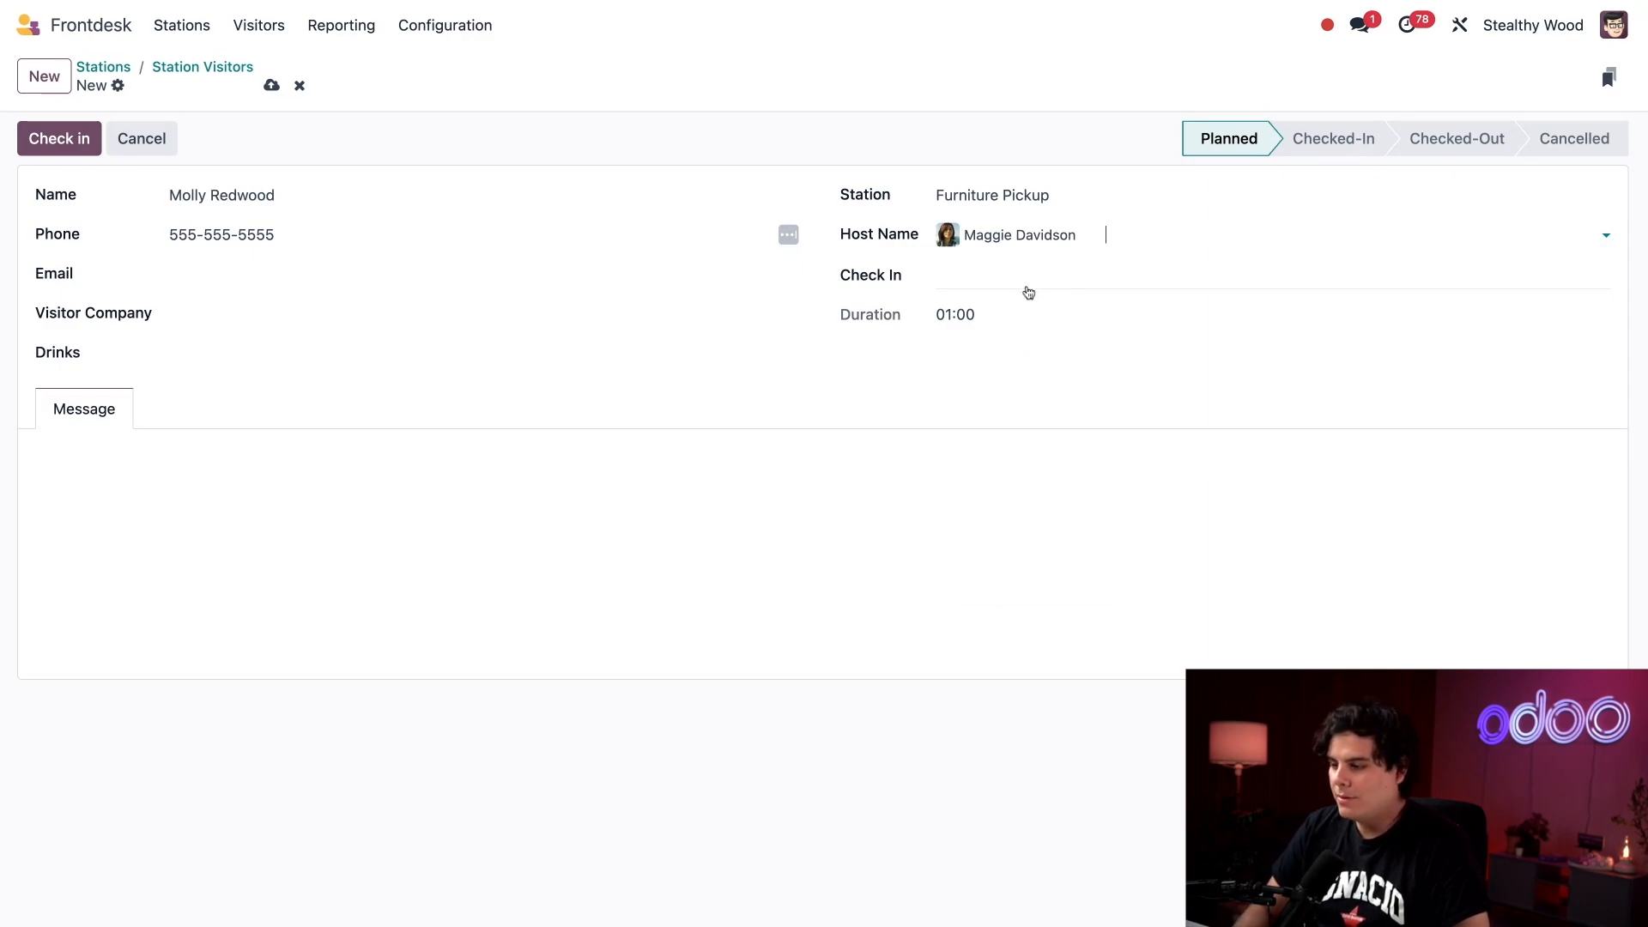
Schedule the new visitor's check-in for 02/03/2025 at 11:00:00
click(1028, 286)
click(1459, 335)
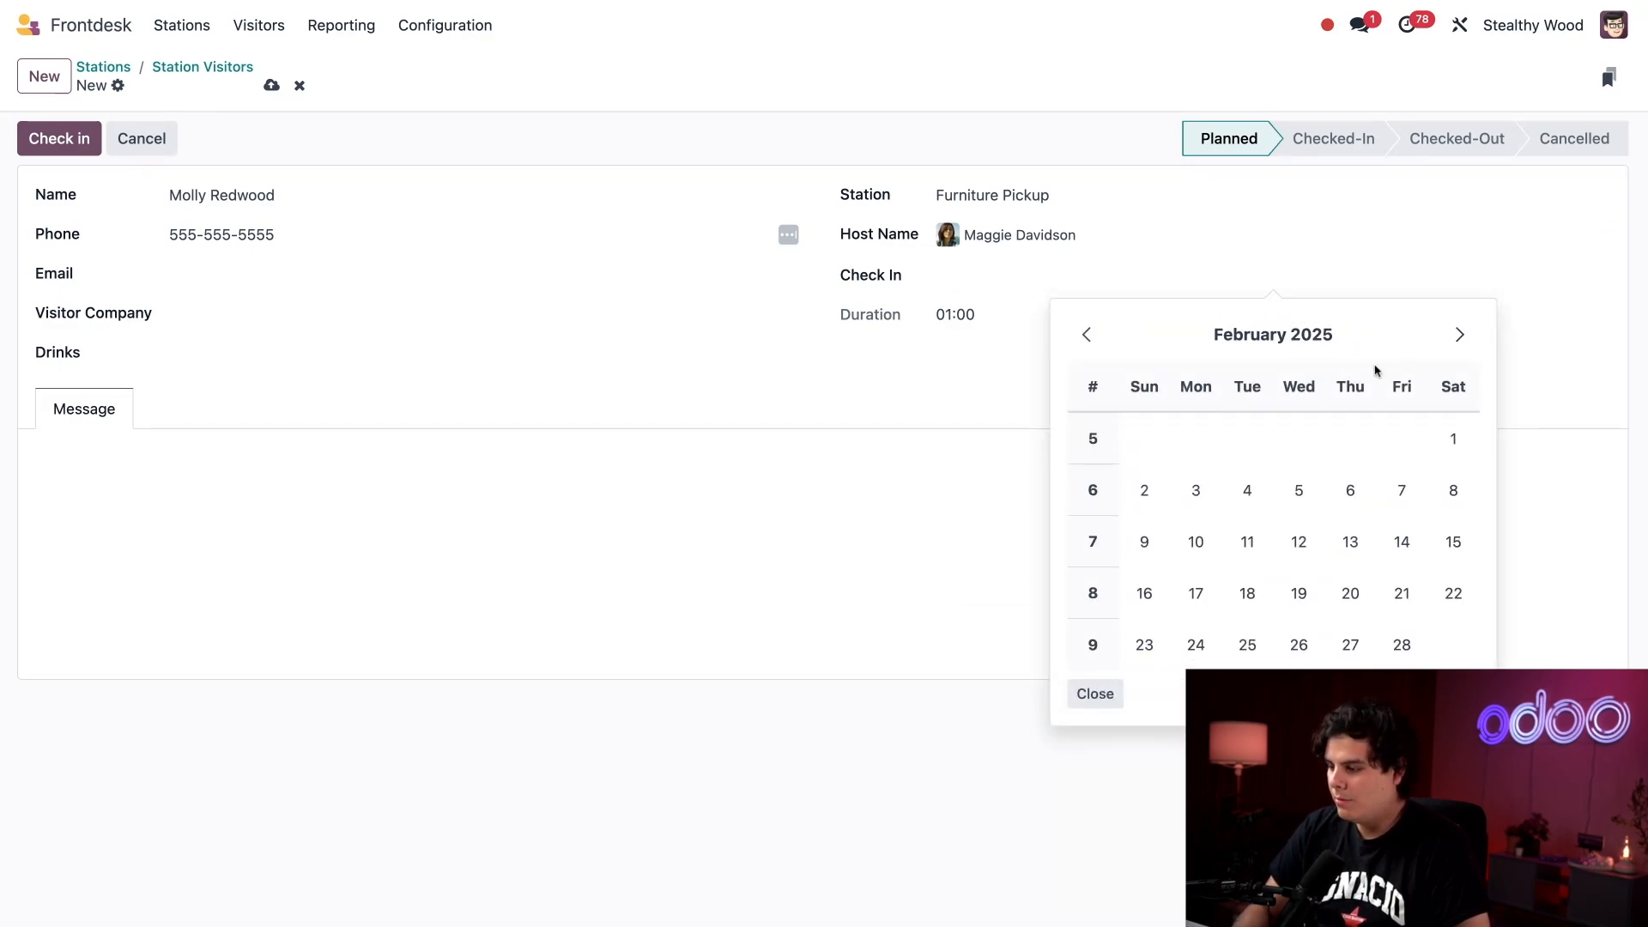
click(1196, 491)
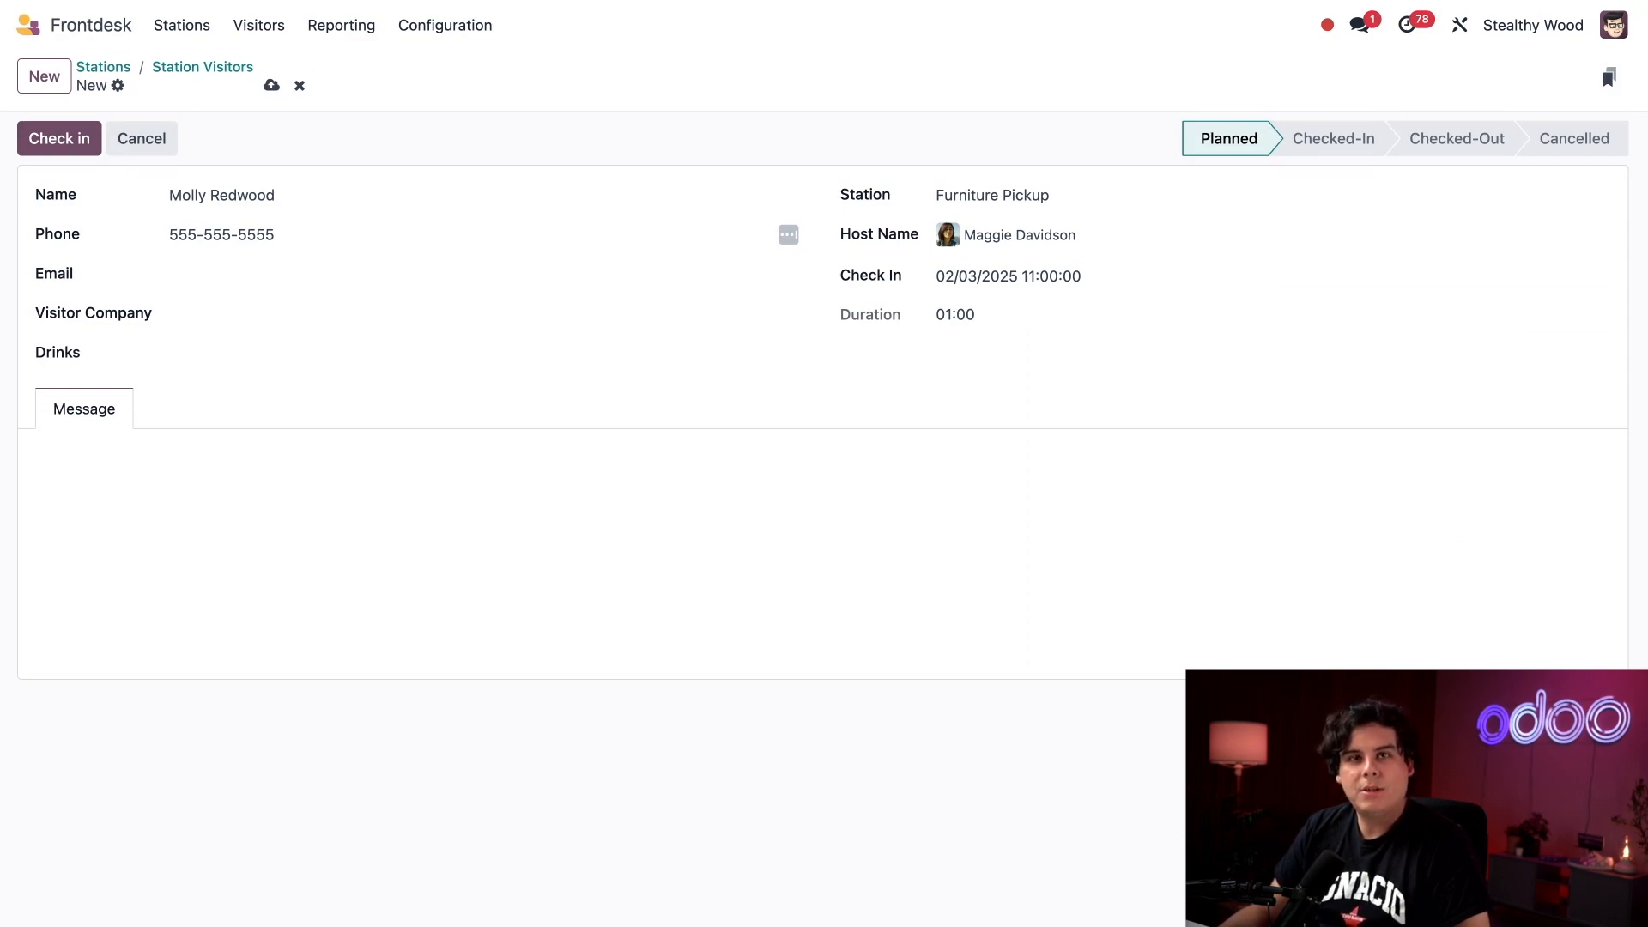
Add the message "Custom sofa pickup from SO#" with the sales order number, save the visitor and return to the station's visitor list
click(227, 485)
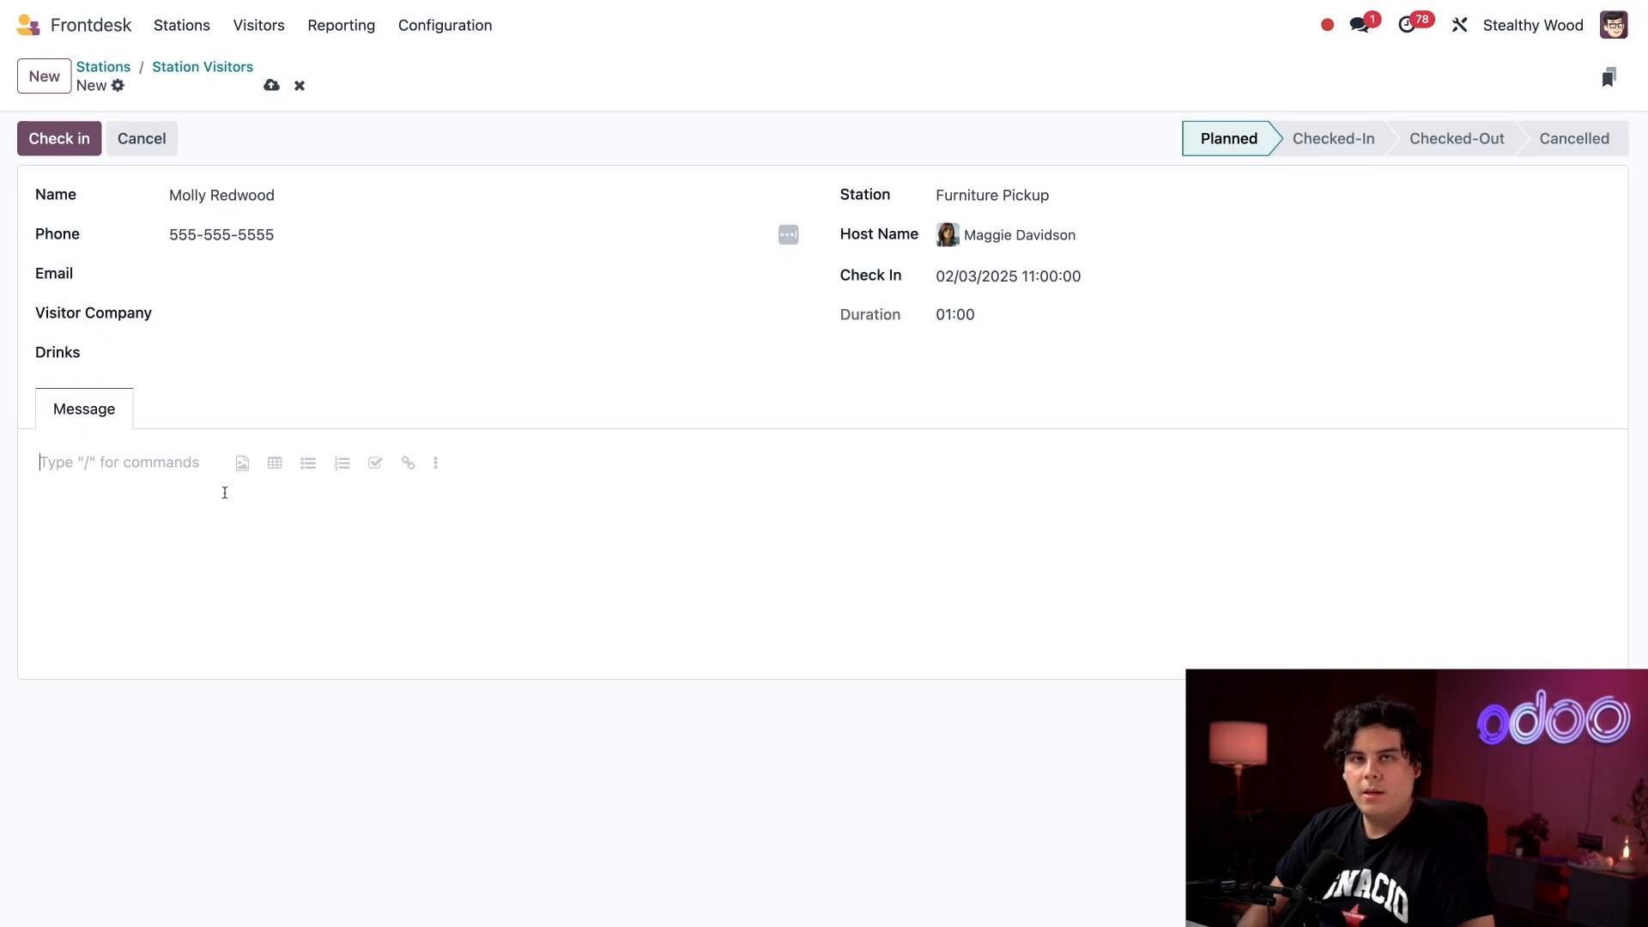
text(Custom sofa pickup from SO# 123456)
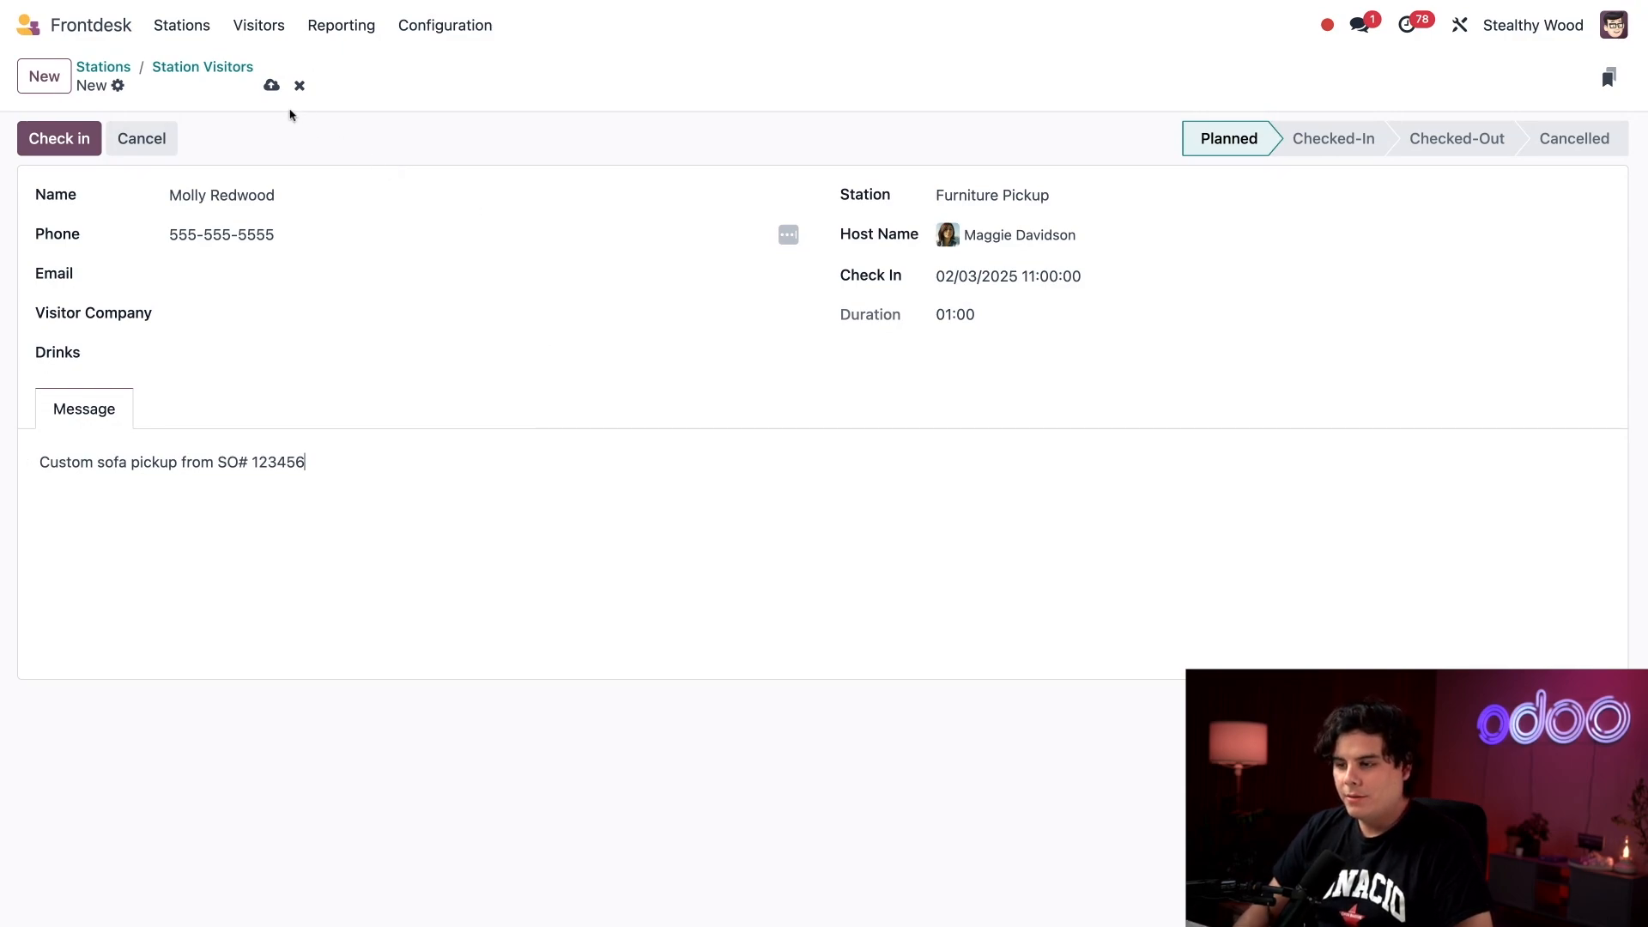
click(271, 85)
click(219, 67)
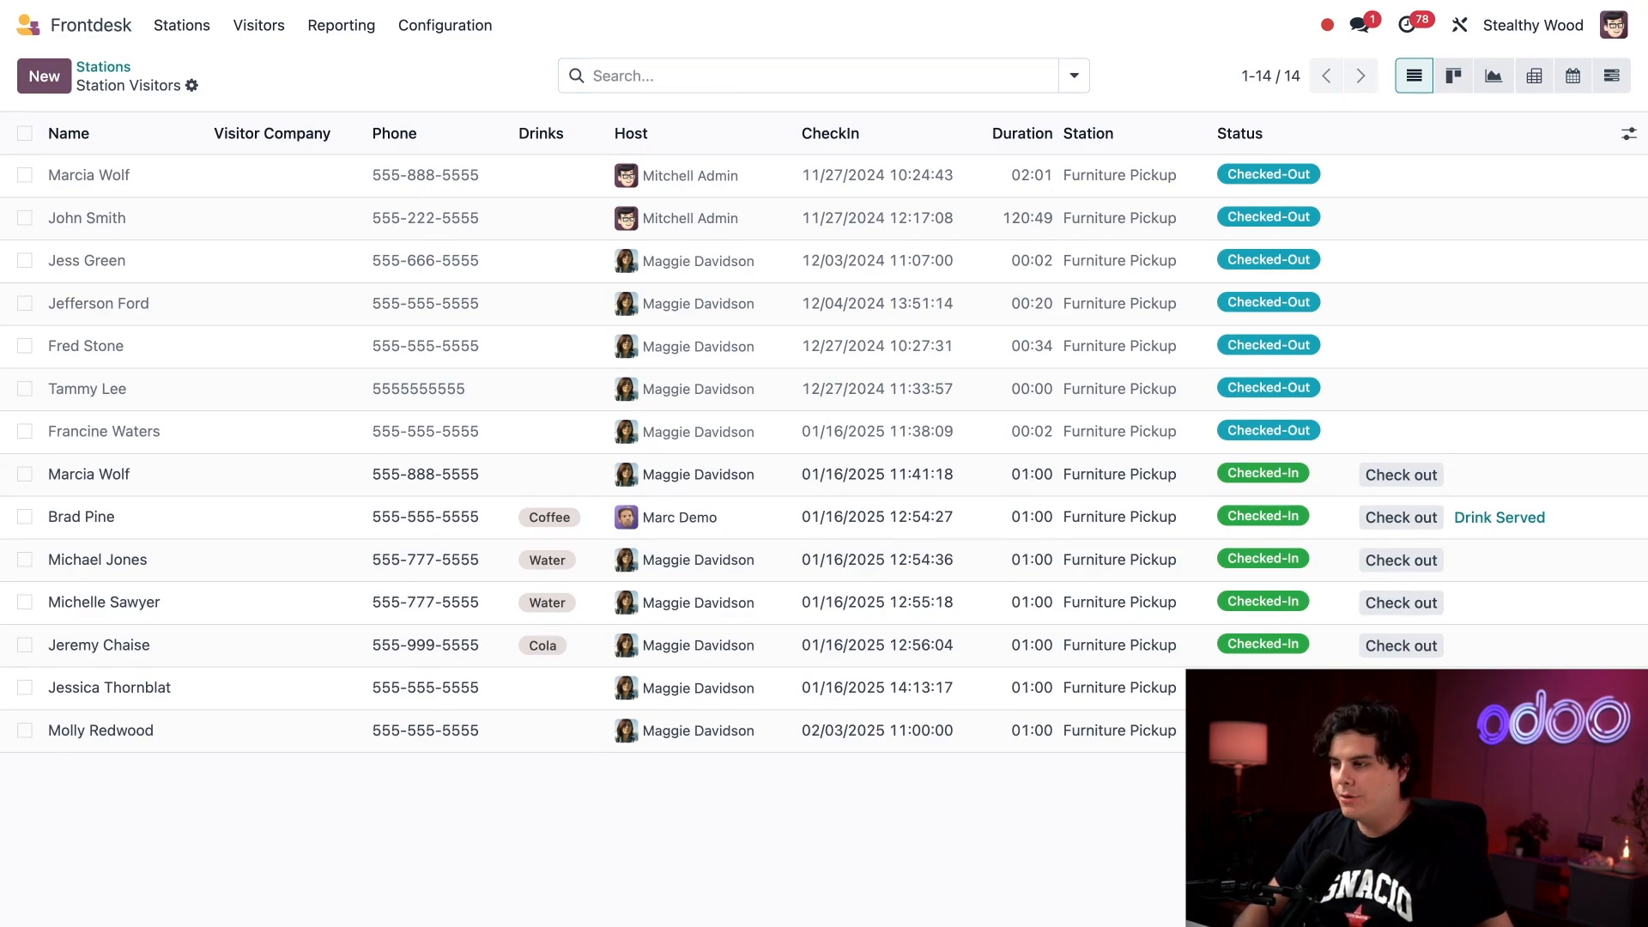
Check the newly added visitor in and back out at the Furniture Pickup station
click(594, 75)
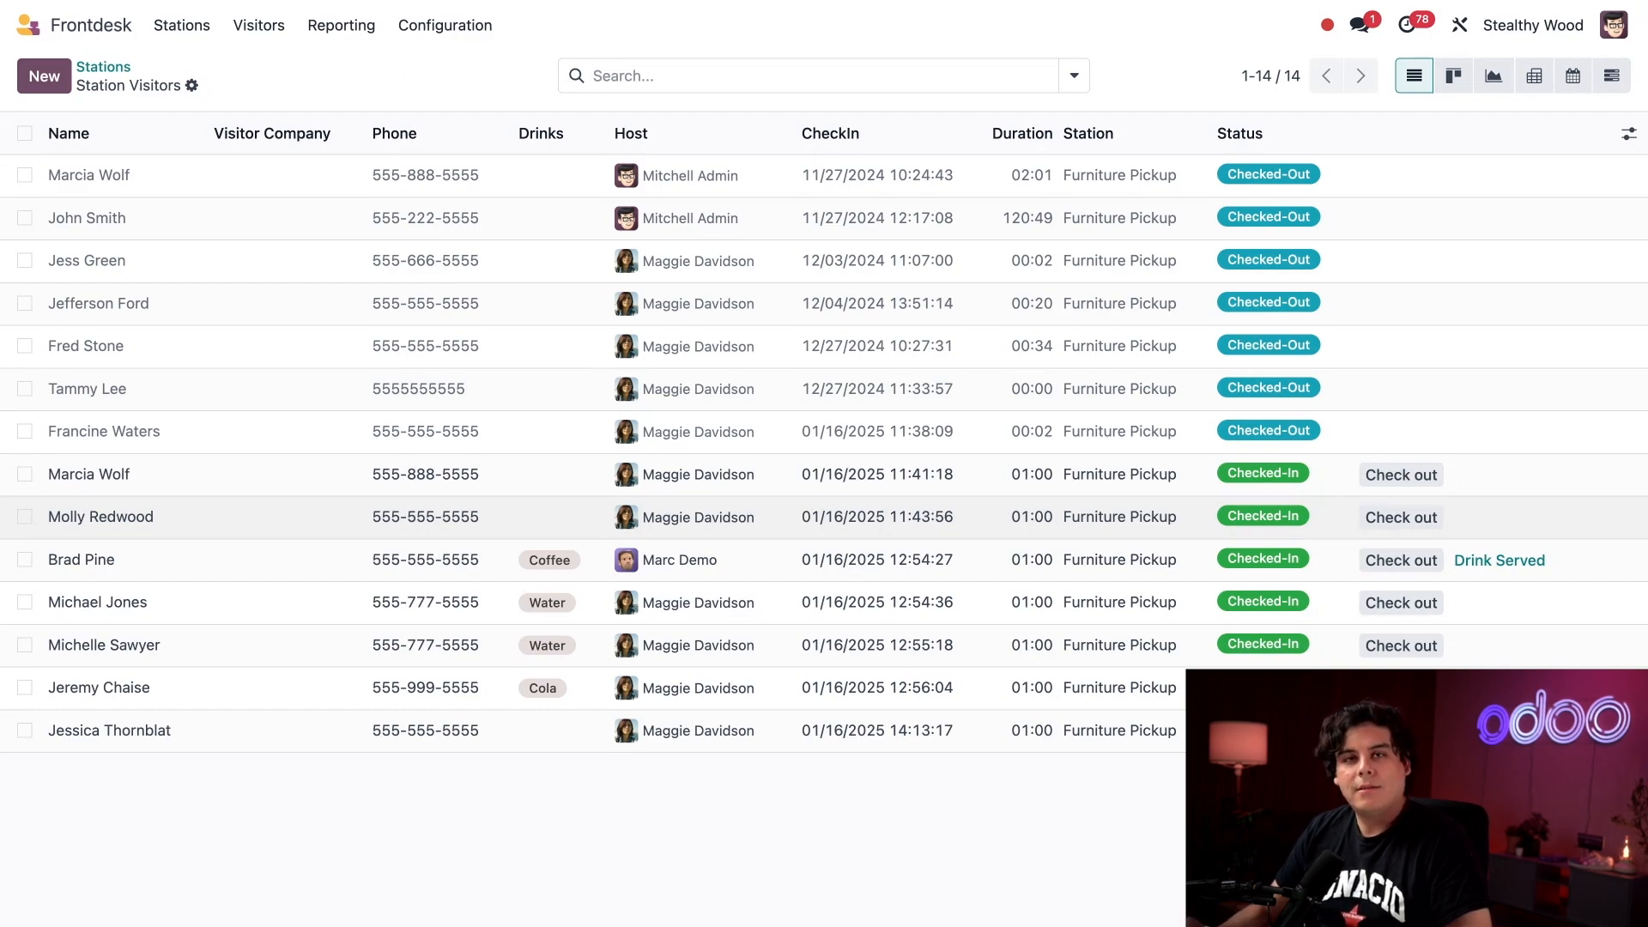
click(1387, 522)
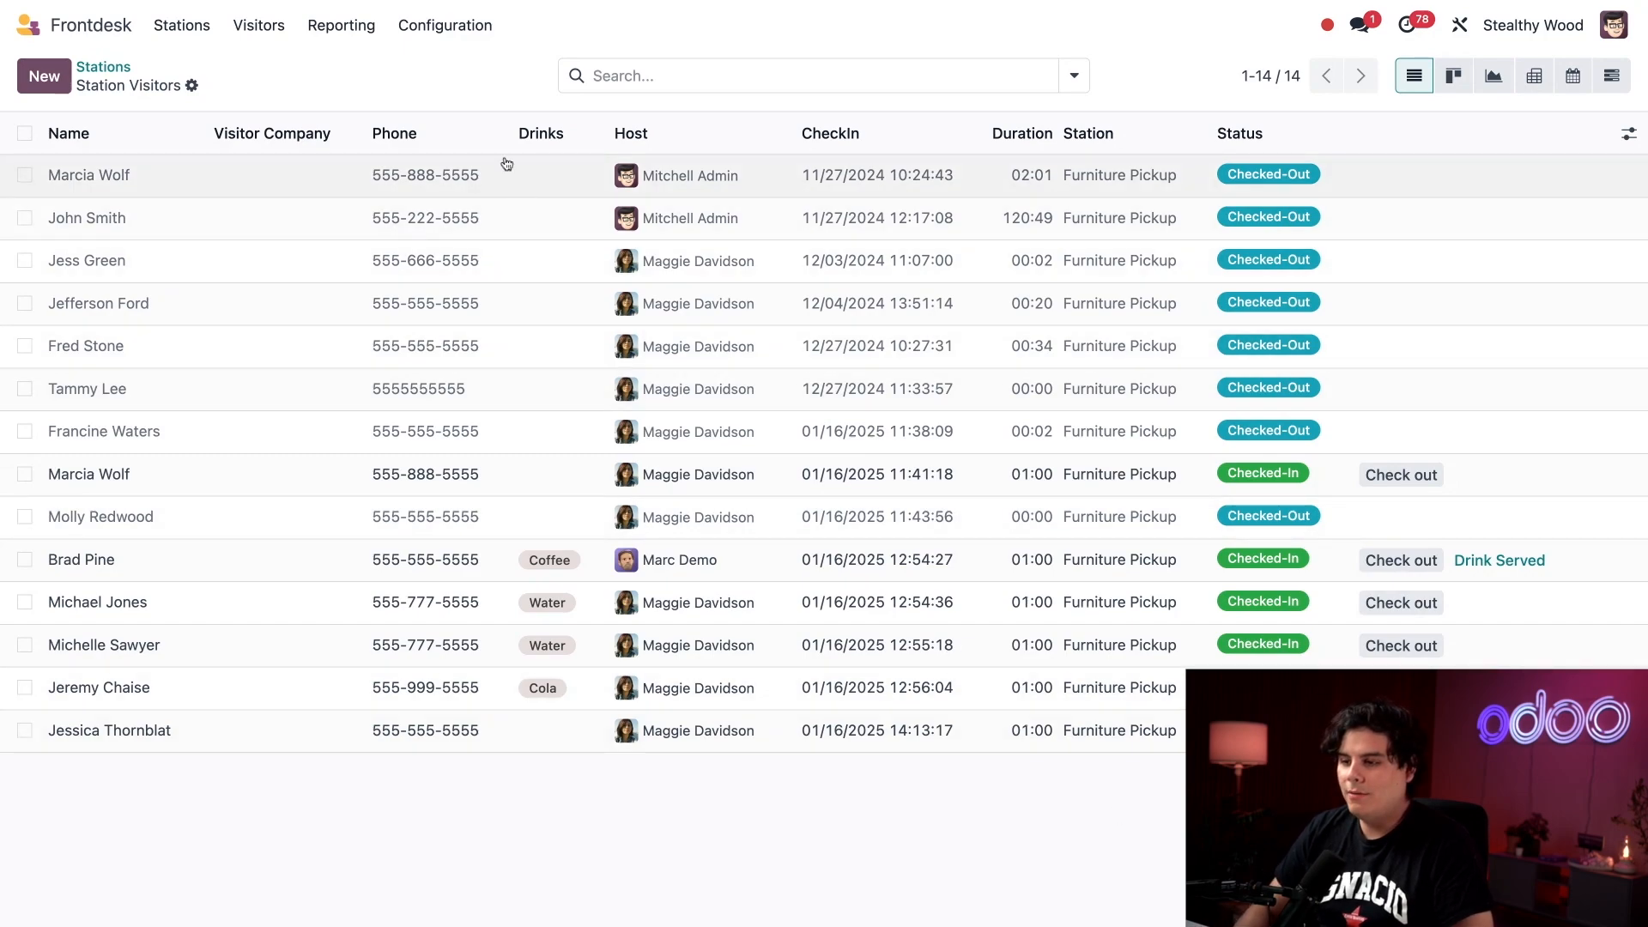
Group today's planned and checked-in visitors across all stations by station and expand the Main Entrance group
click(271, 35)
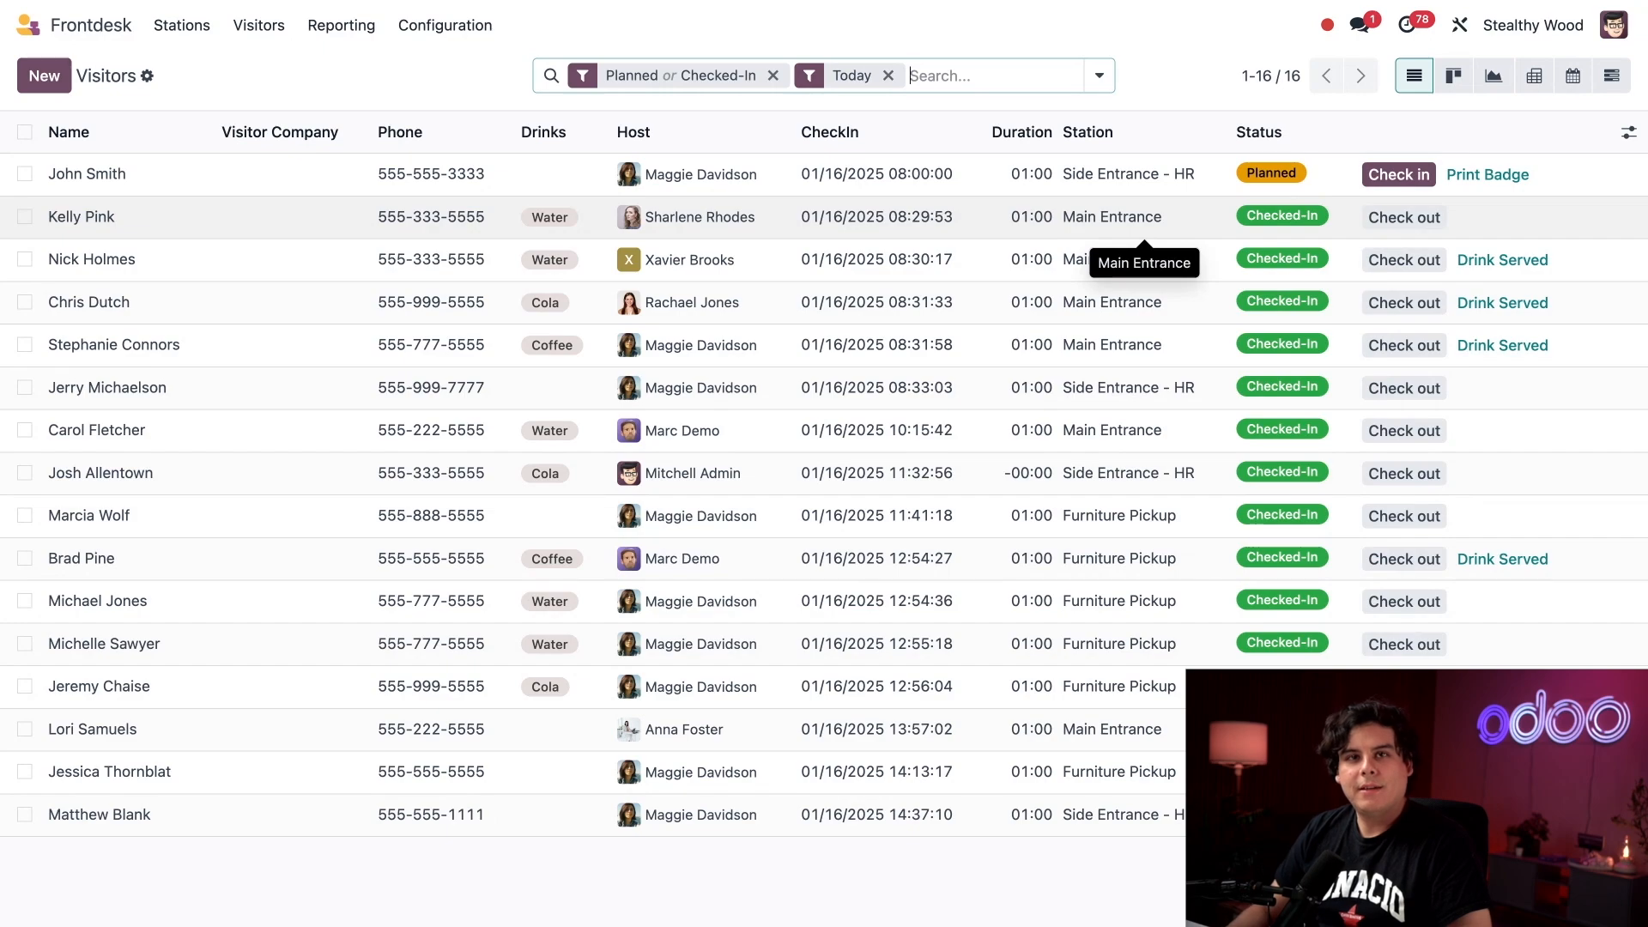
click(1034, 76)
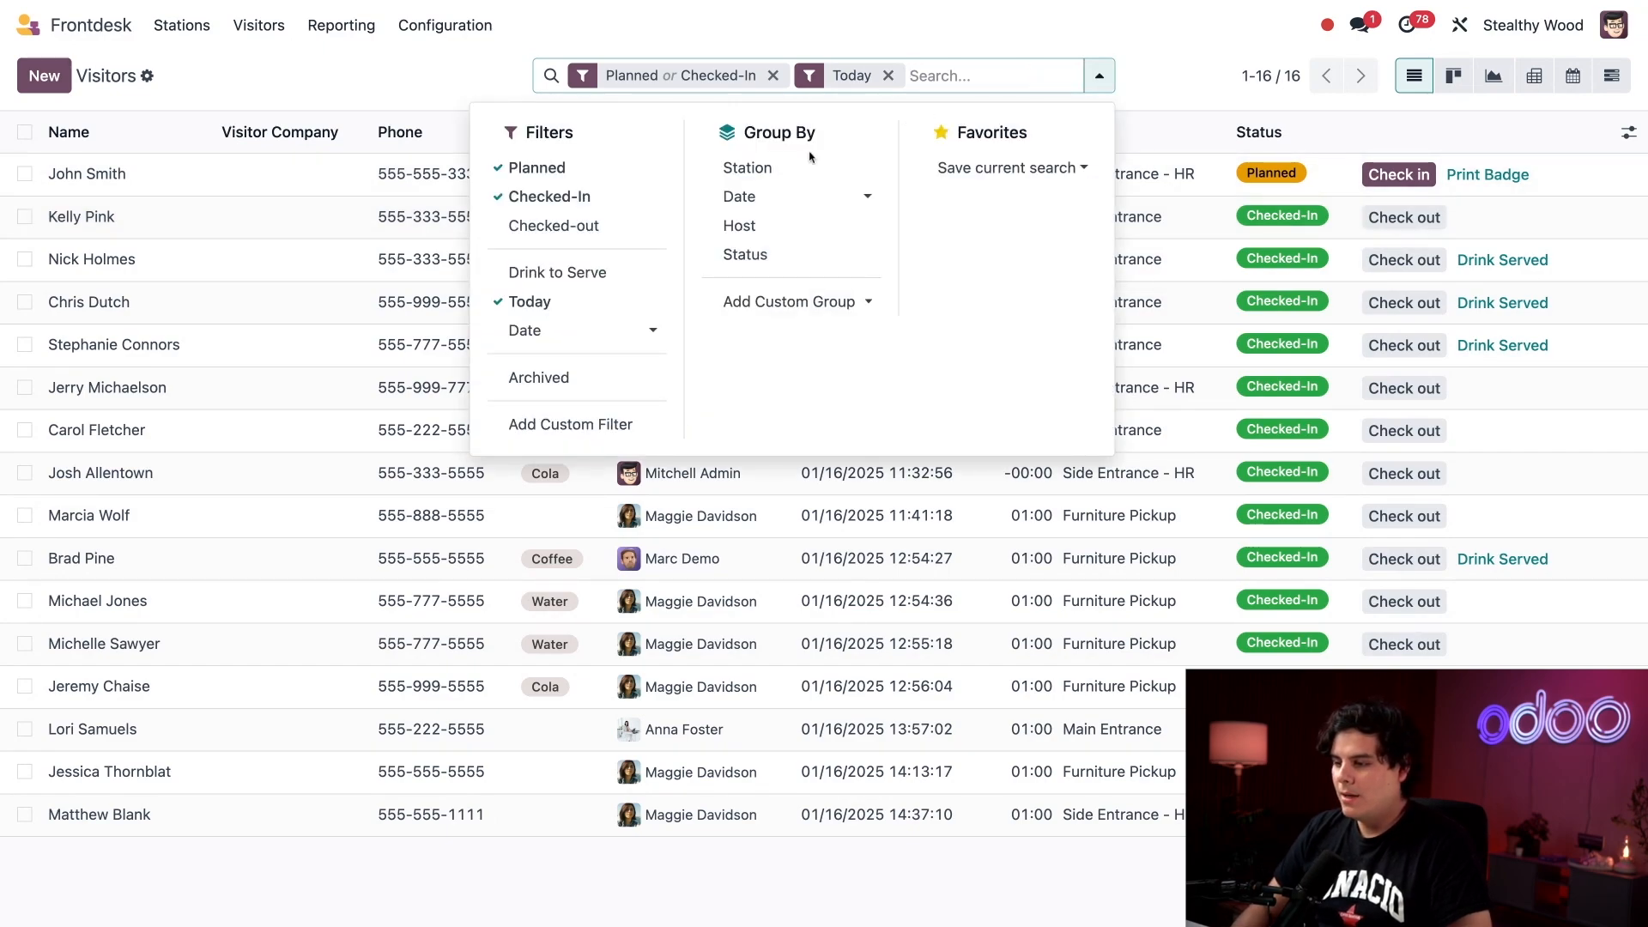
click(769, 171)
click(223, 393)
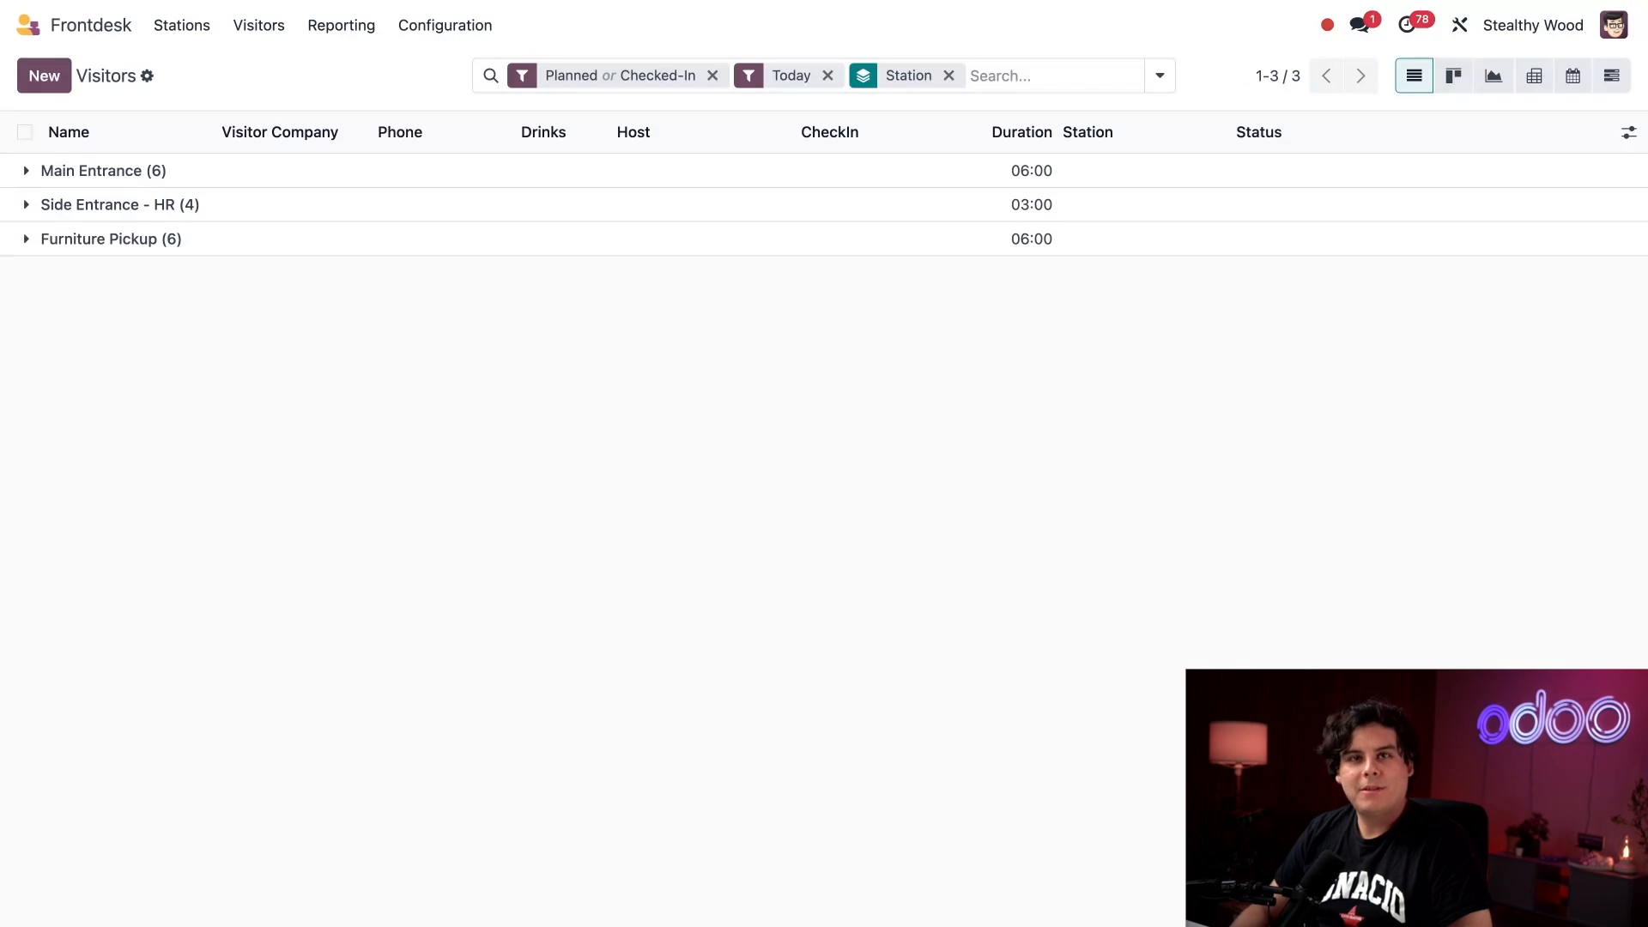
click(26, 170)
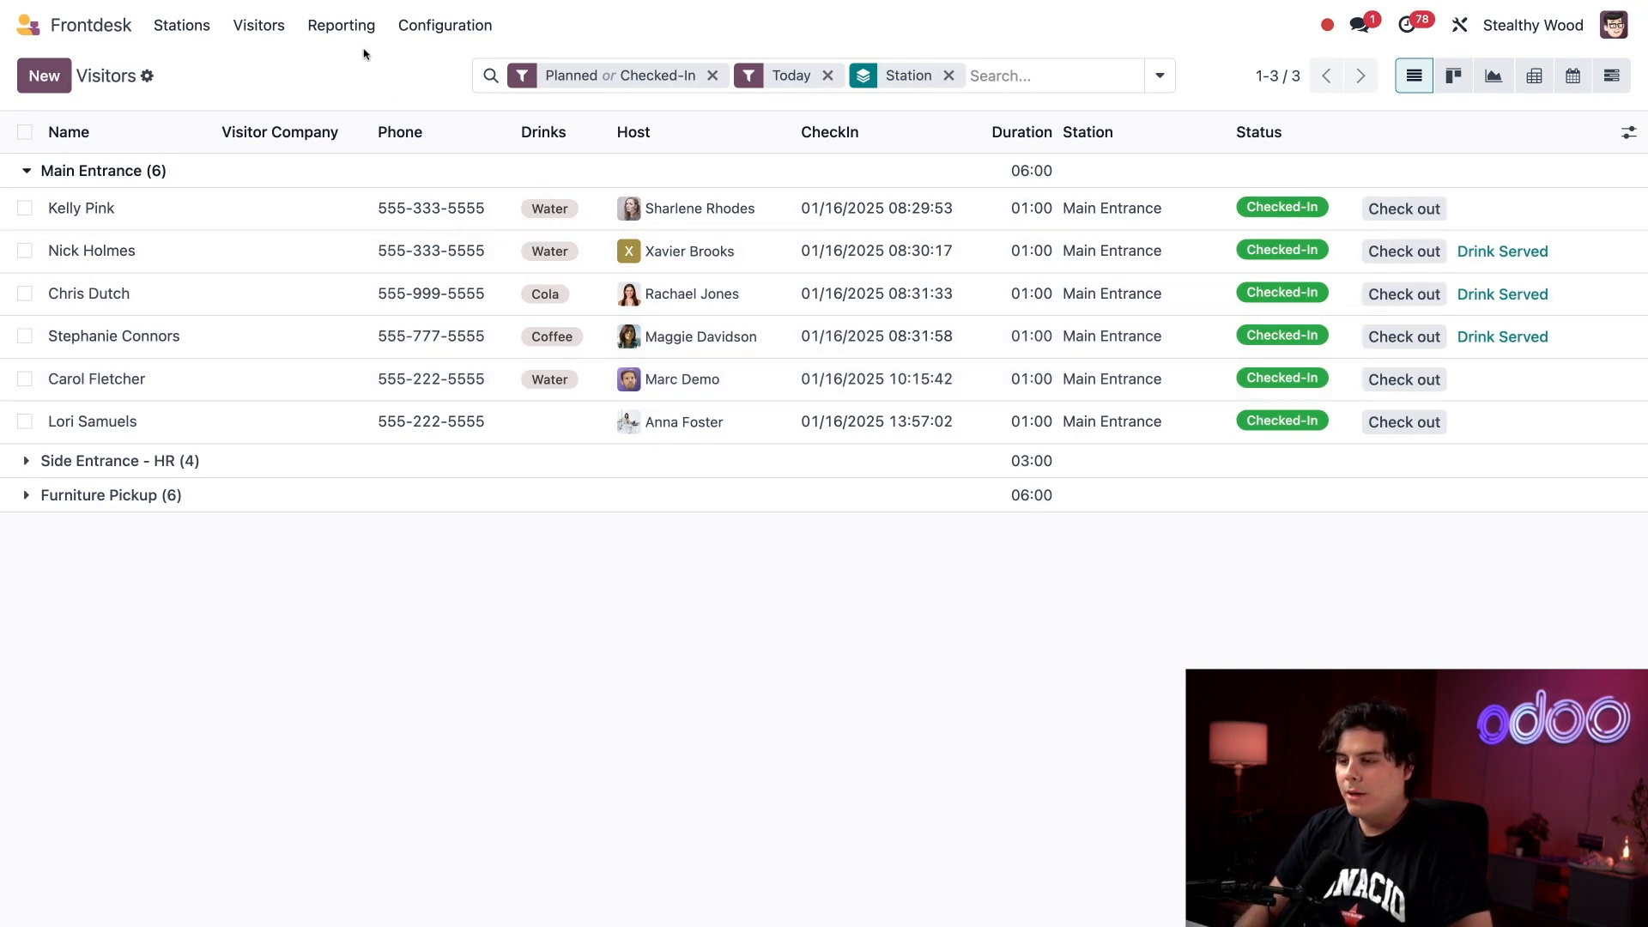
Open the Visitors report and examine the visitor count for the most recent date in the bar chart
click(347, 27)
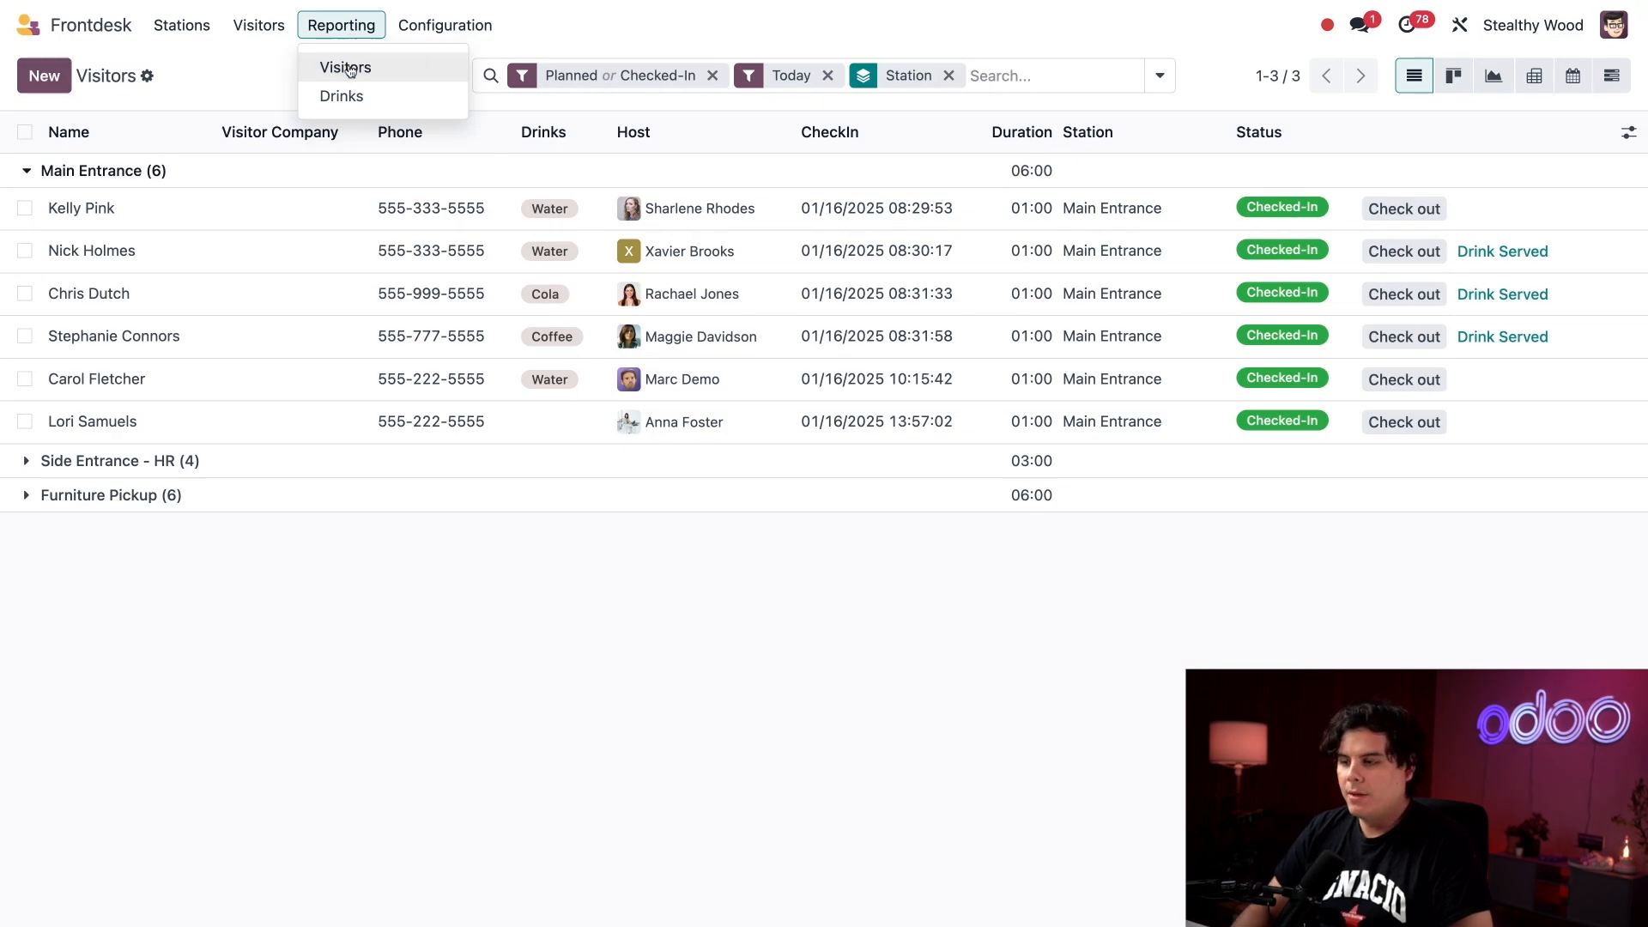
click(347, 68)
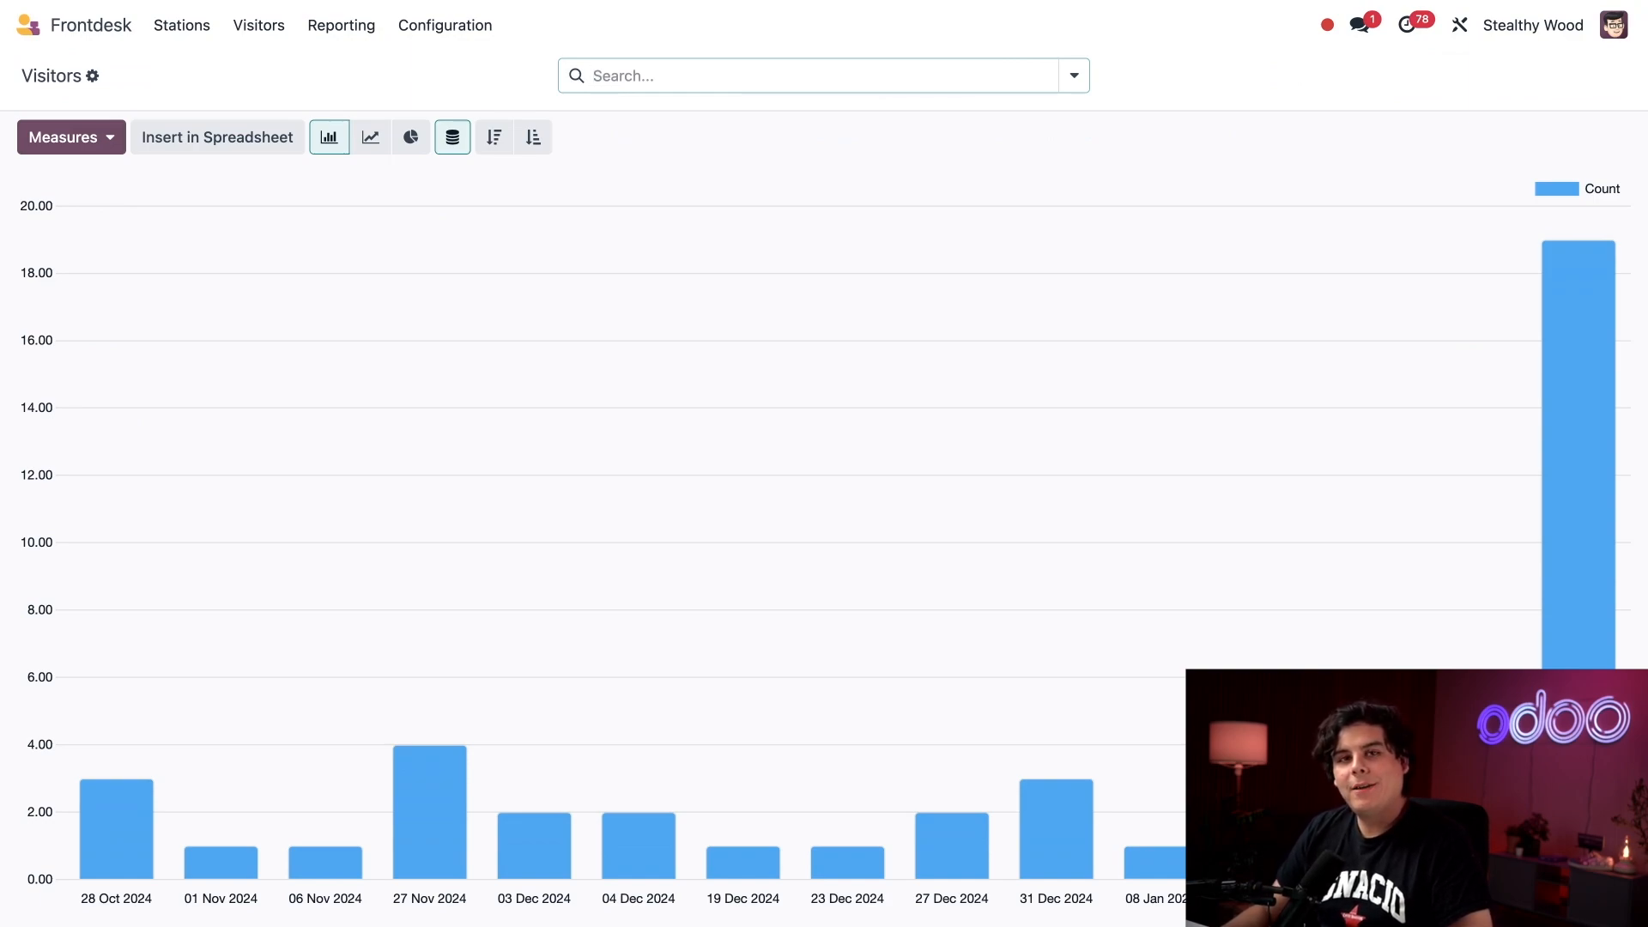
mouse_move(1560, 295)
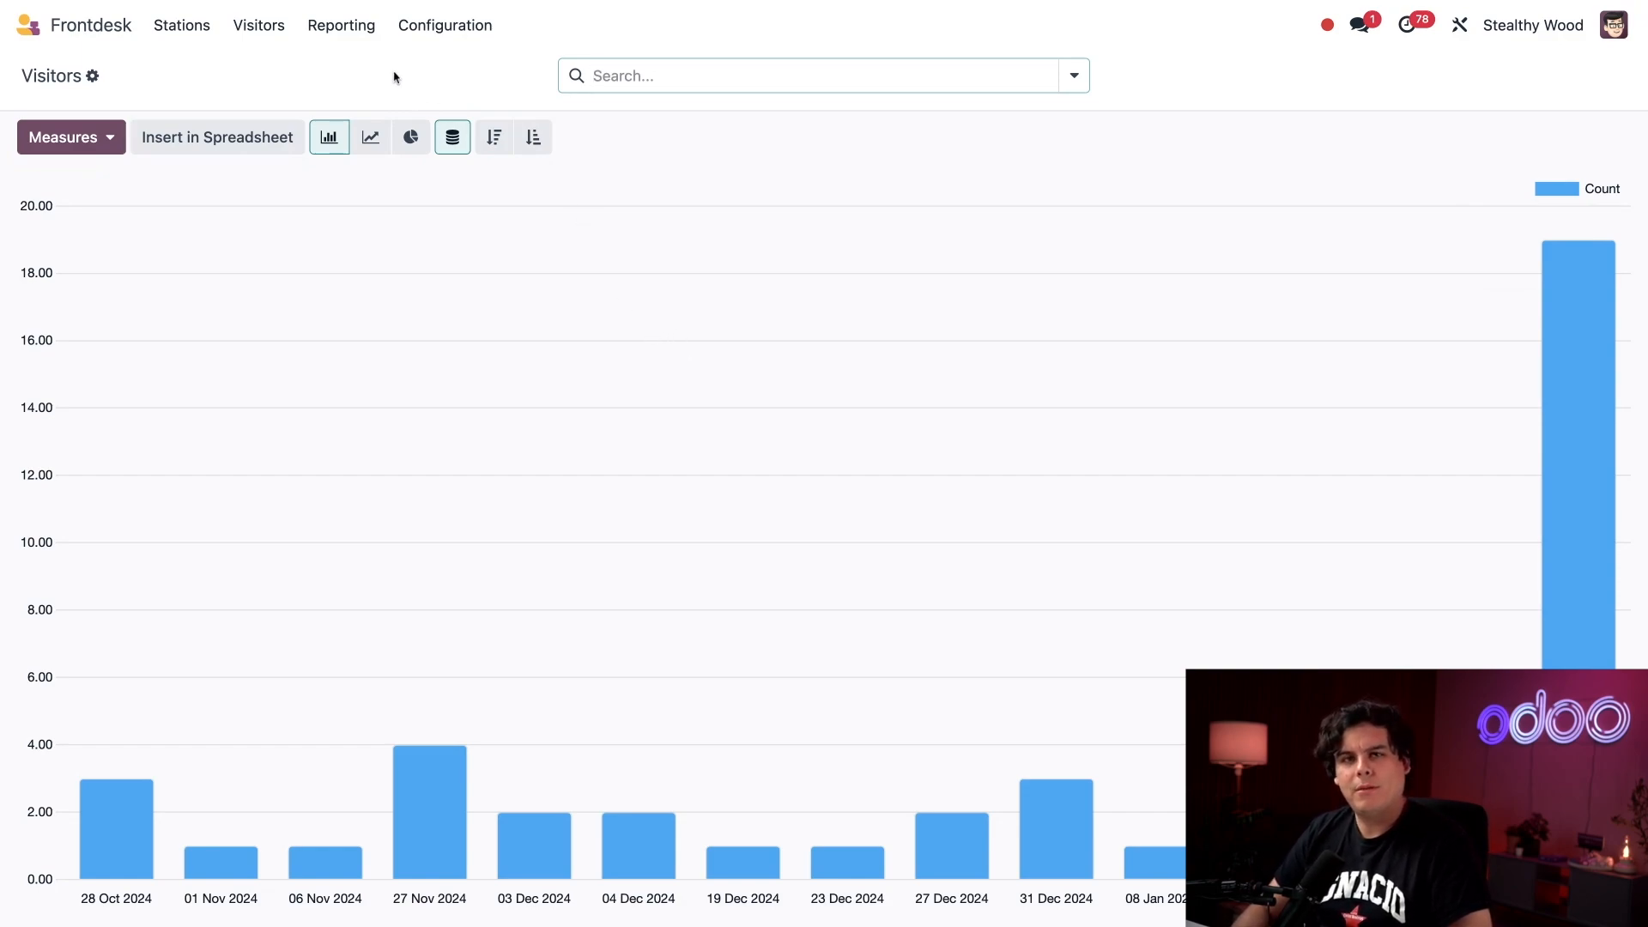
Open the Drinks report as a pie chart and inspect the share of each drink
click(335, 26)
click(336, 95)
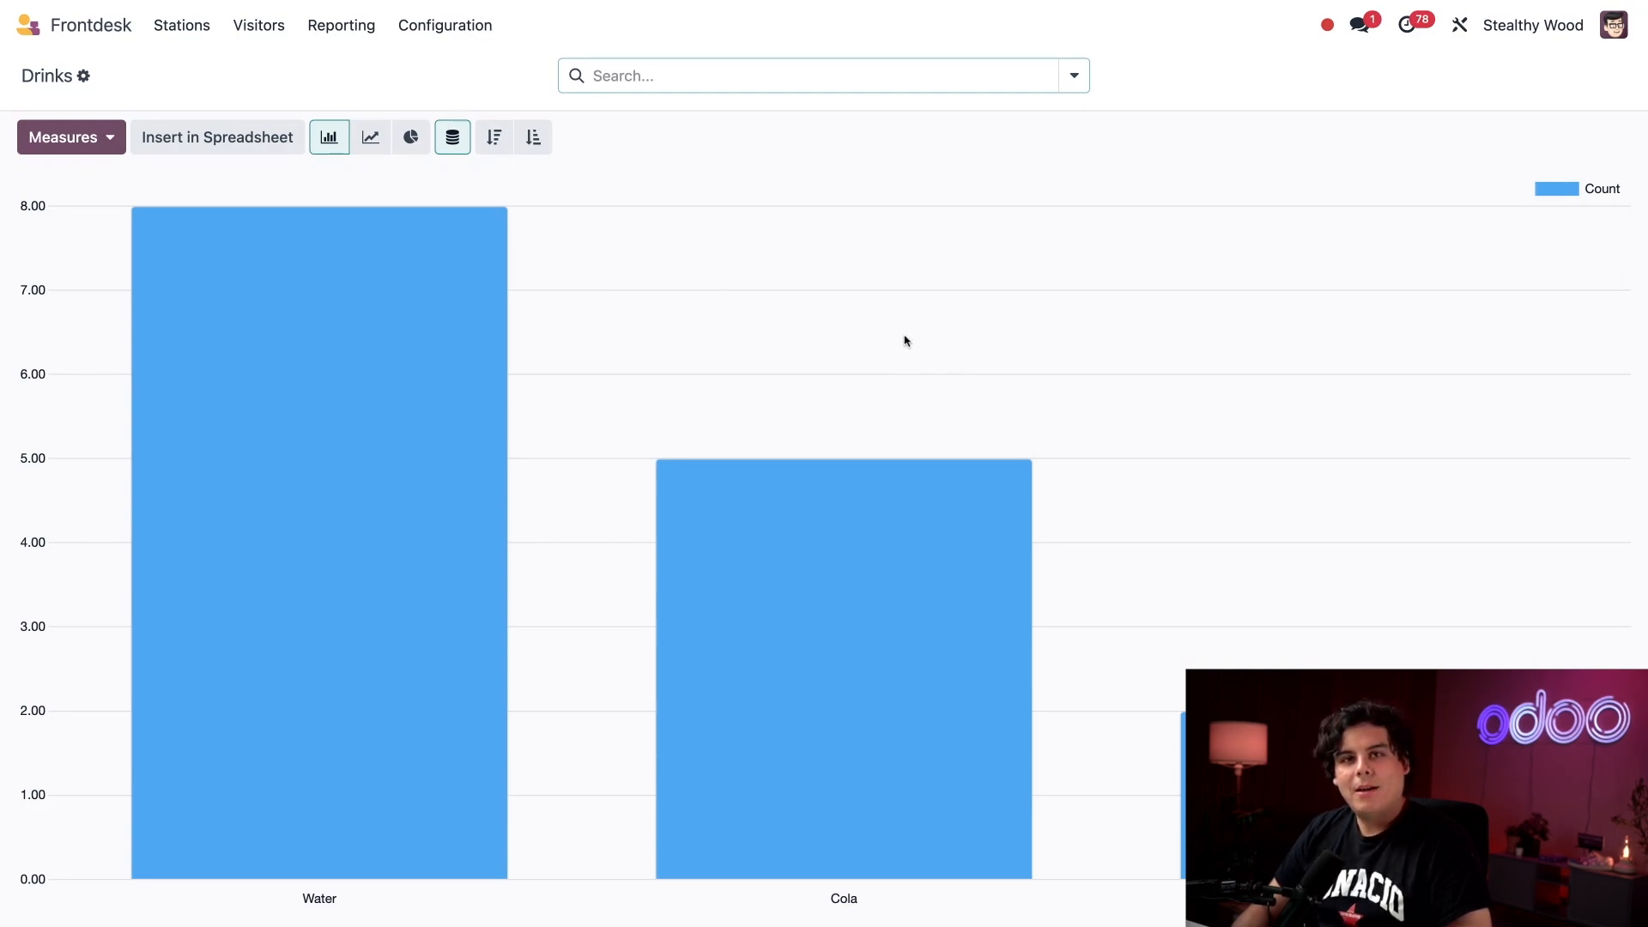
click(411, 137)
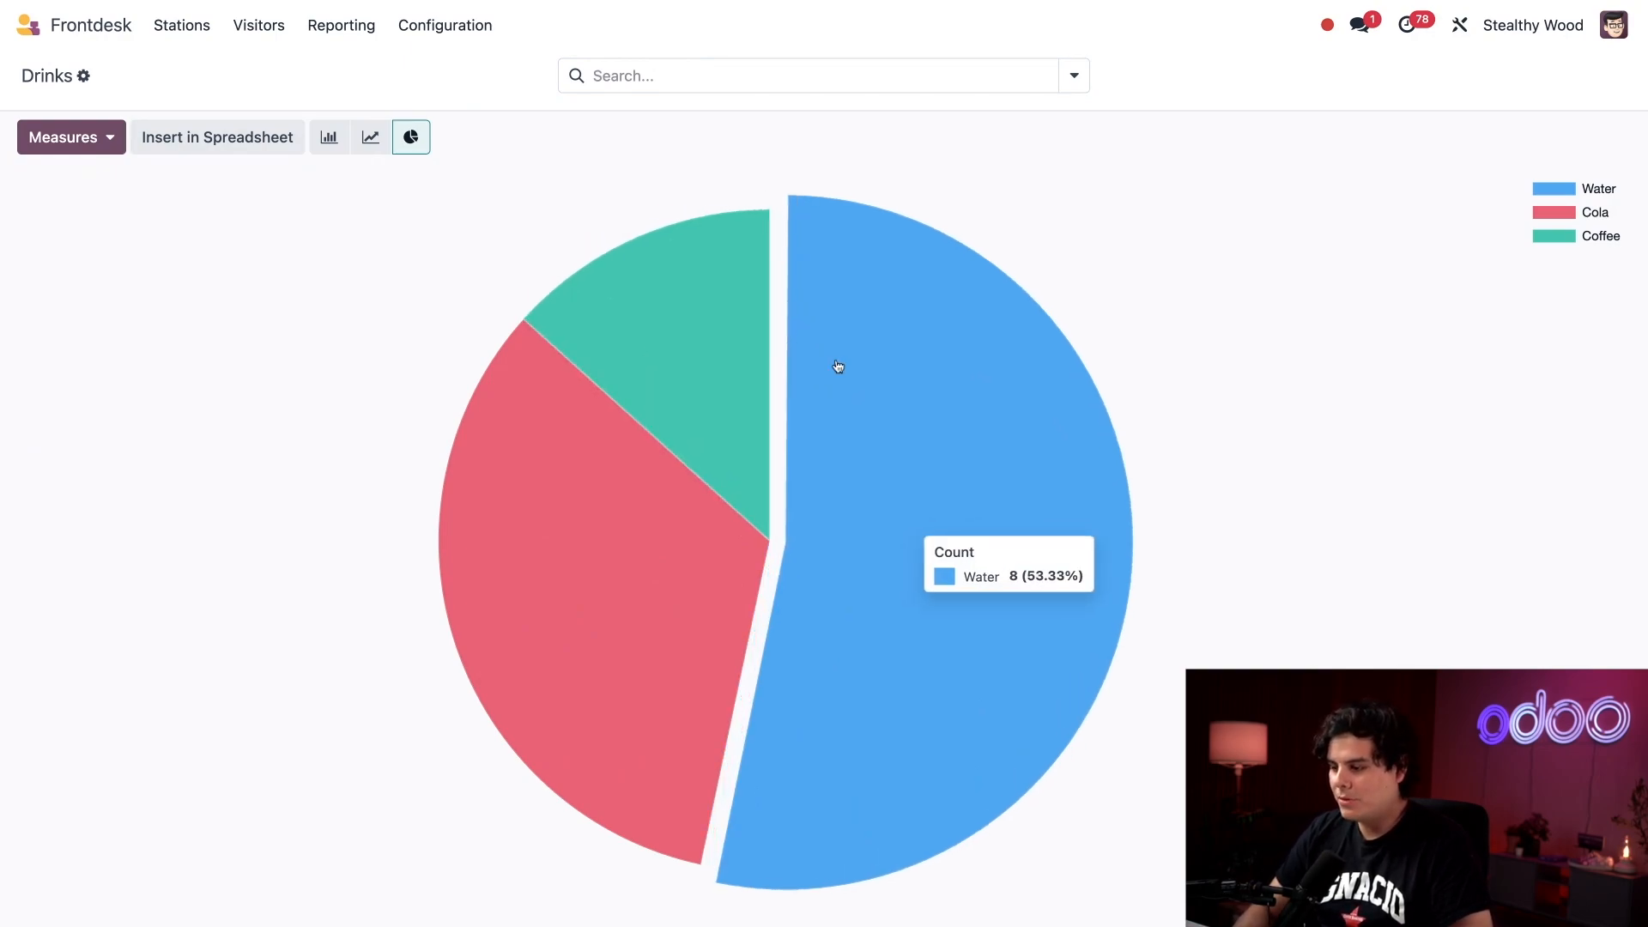
mouse_move(678, 388)
mouse_move(842, 515)
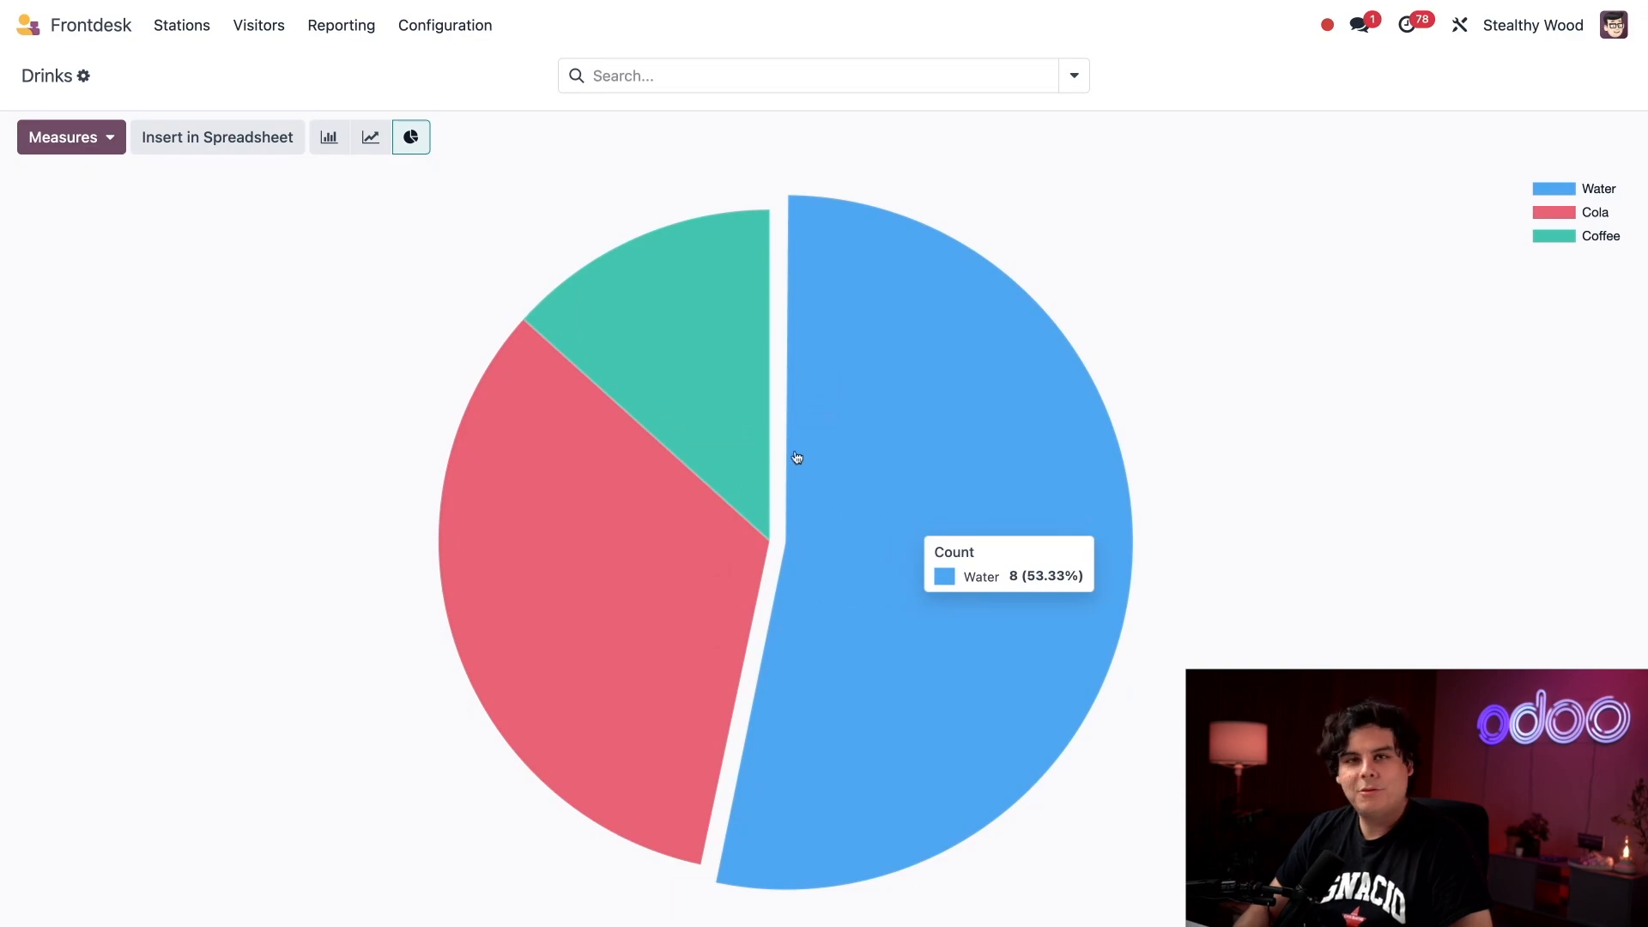